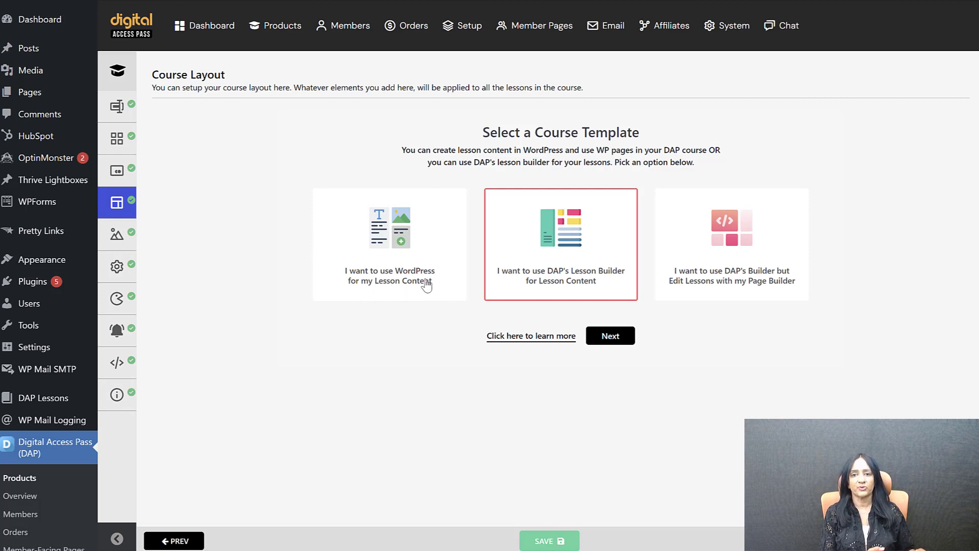
Step: Examine the WordPress-built Lesson 1: Introduction page, from the video and progress bar through the course outline to the lesson completion area
{"action": "mouse_move", "coordinate": [32, 96]}
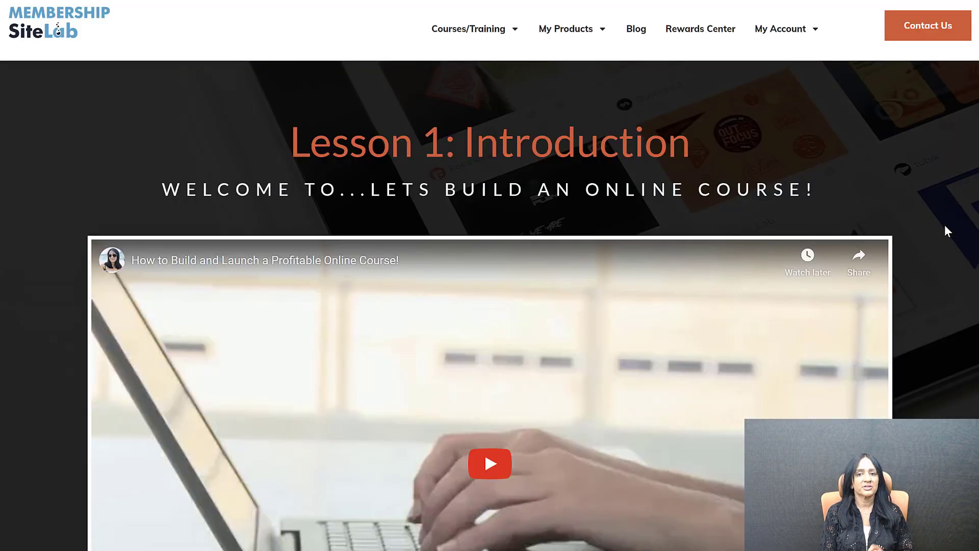
{"action": "scroll", "coordinate": [945, 224], "scroll_direction": "up", "scroll_amount": 1}
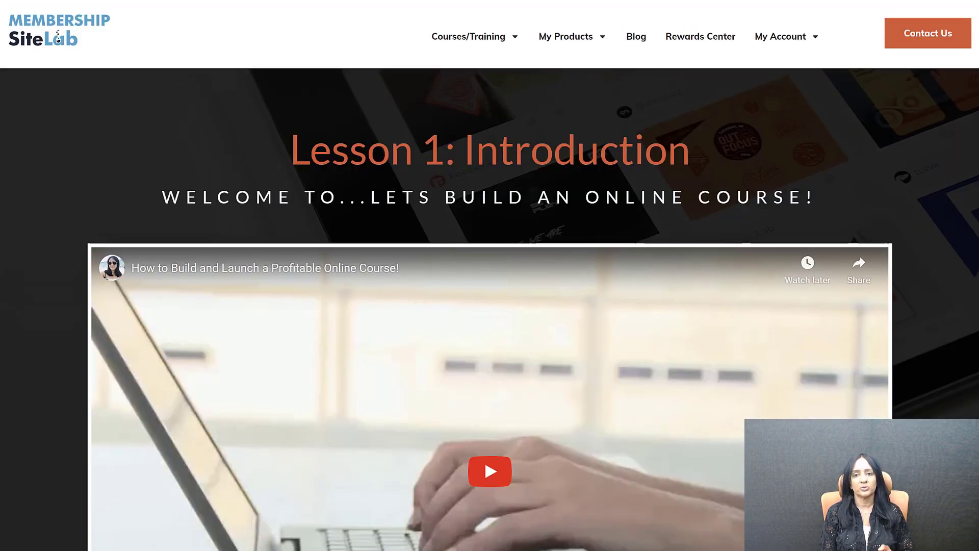
{"action": "scroll", "coordinate": [490, 276], "scroll_direction": "down", "scroll_amount": 4}
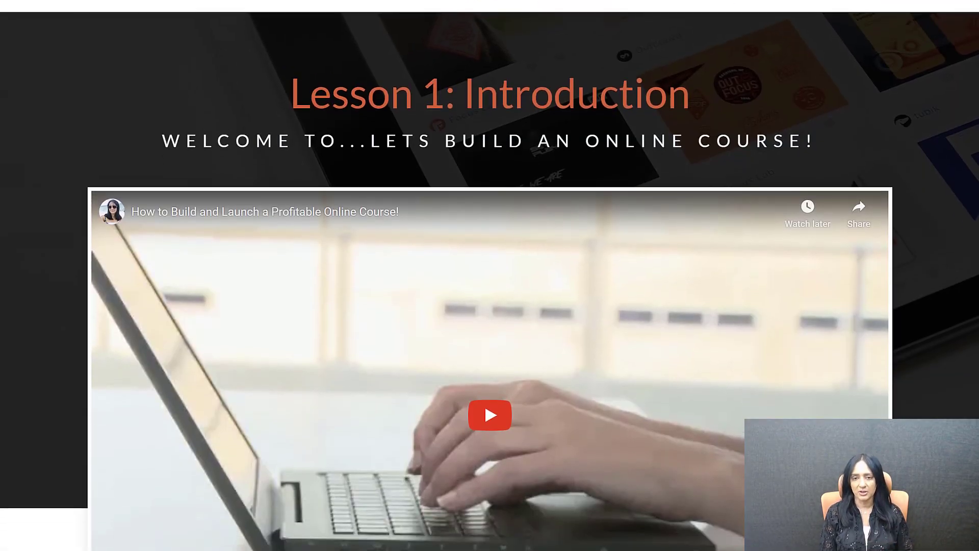
{"action": "scroll", "coordinate": [490, 276], "scroll_direction": "down", "scroll_amount": 12}
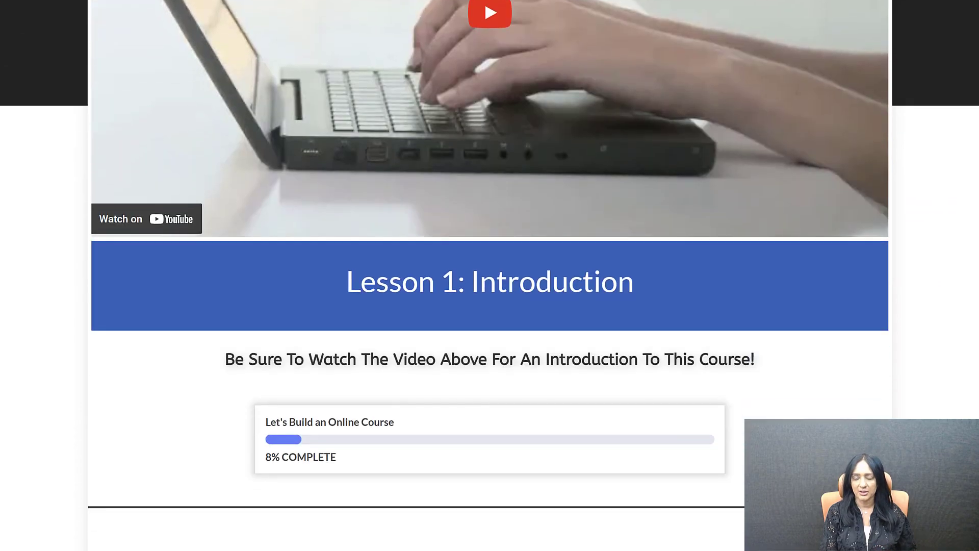
{"action": "scroll", "coordinate": [951, 305], "scroll_direction": "down", "scroll_amount": 16}
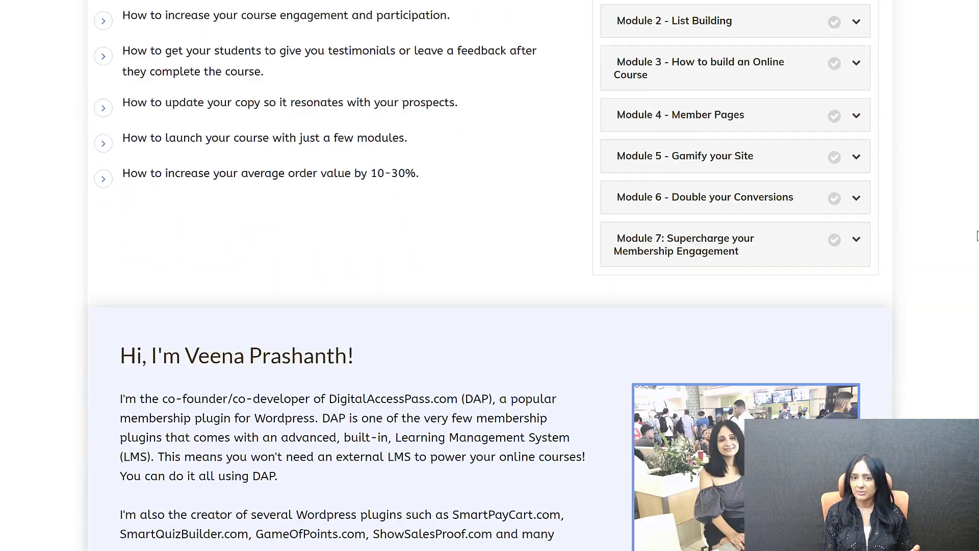
{"action": "scroll", "coordinate": [951, 304], "scroll_direction": "down", "scroll_amount": 13}
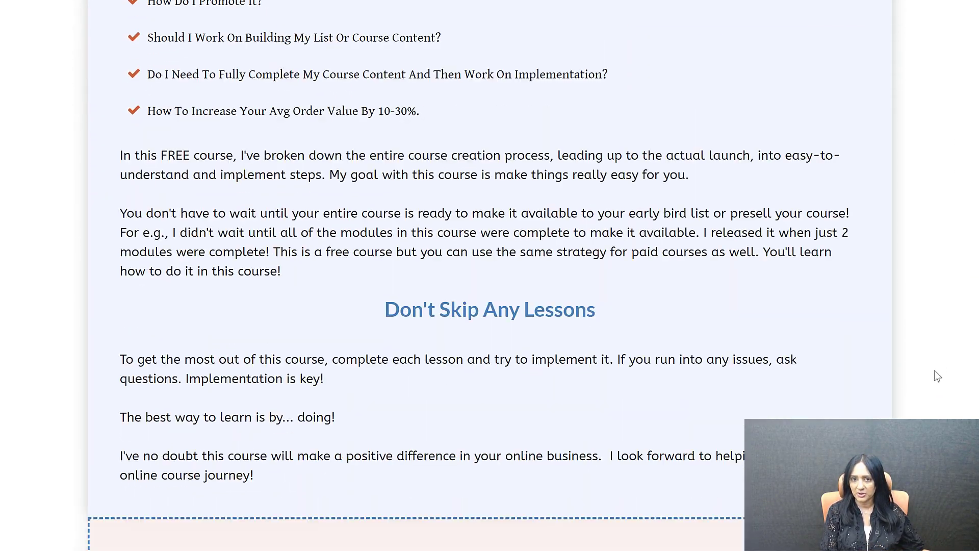
{"action": "scroll", "coordinate": [490, 276], "scroll_direction": "down", "scroll_amount": 3}
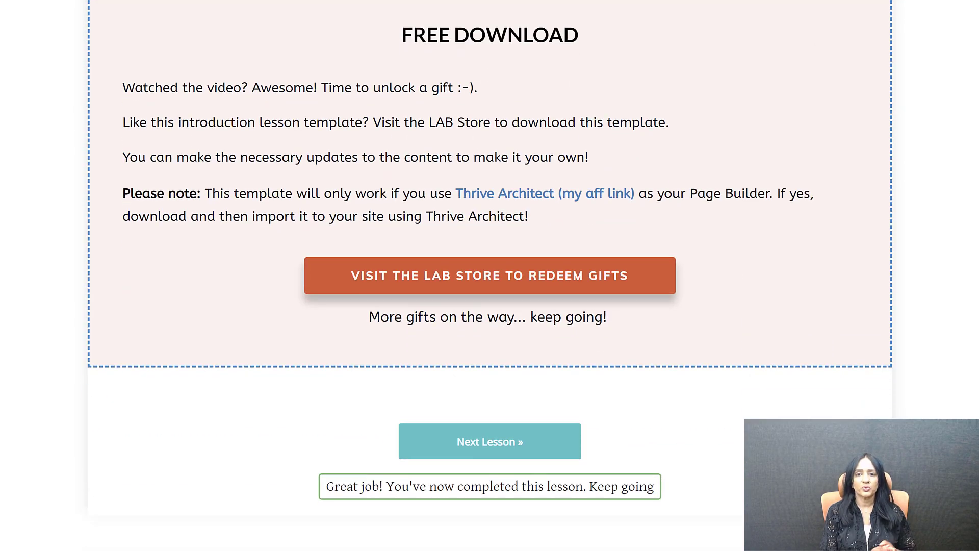
Step: Go to the following lesson, Module 2 Lesson 1: List Building, and review its content and course outline
{"action": "left_click", "coordinate": [457, 444]}
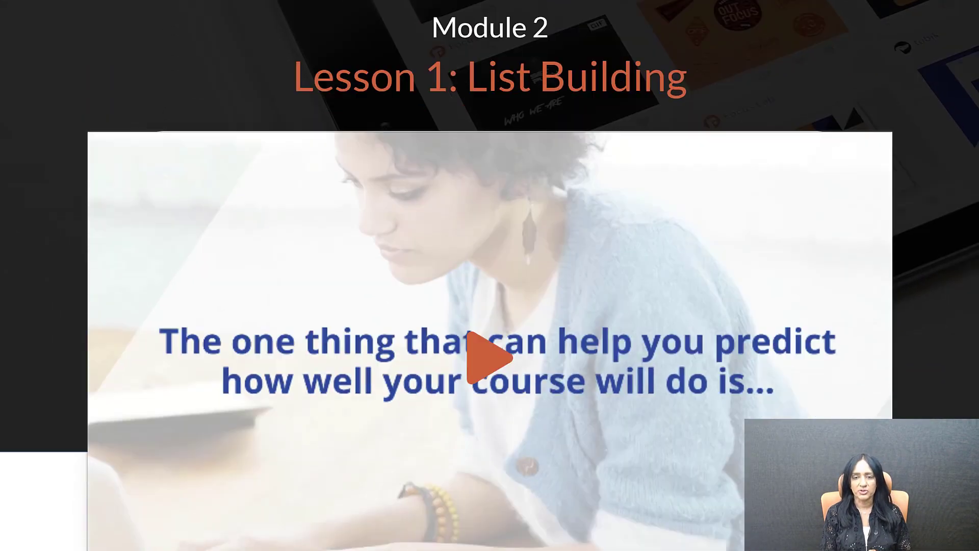
{"action": "scroll", "coordinate": [978, 254], "scroll_direction": "down", "scroll_amount": 14}
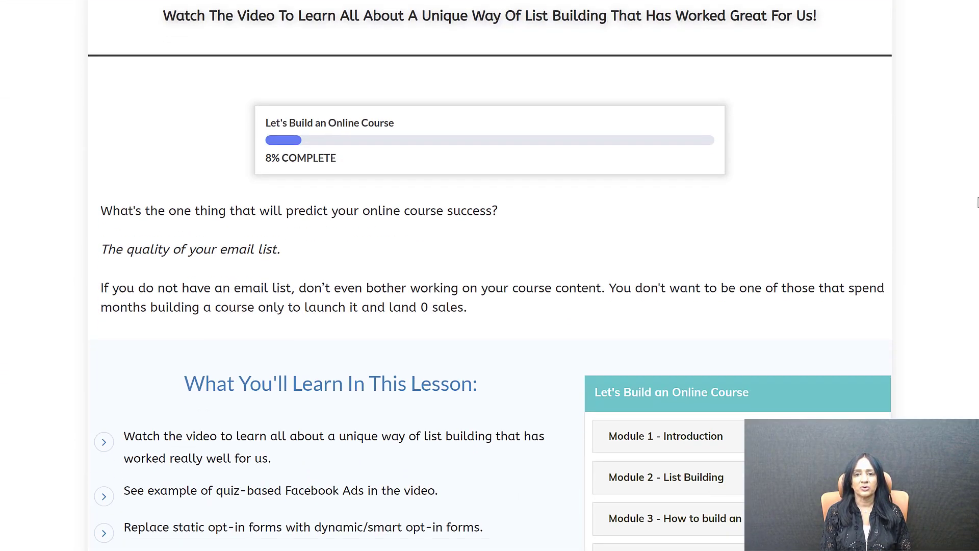
{"action": "scroll", "coordinate": [977, 254], "scroll_direction": "down", "scroll_amount": 11}
{"action": "left_click", "coordinate": [510, 474]}
{"action": "scroll", "coordinate": [565, 456], "scroll_direction": "down", "scroll_amount": 1}
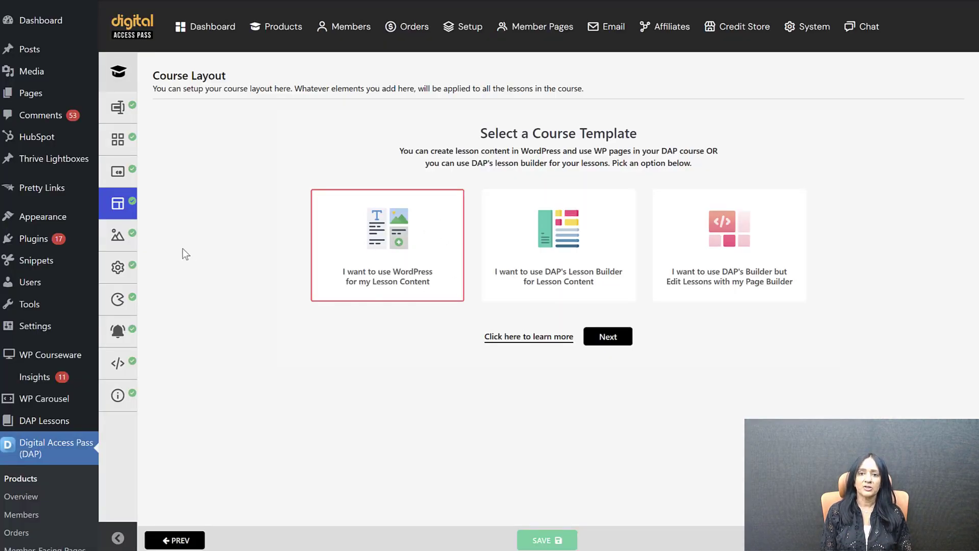
Step: In the Lesson Builder, select the existing WordPress lessons /list-building-intro/ and /list-building-intro/lesson-1/ for Module 1 - Introduction
{"action": "left_click", "coordinate": [113, 241]}
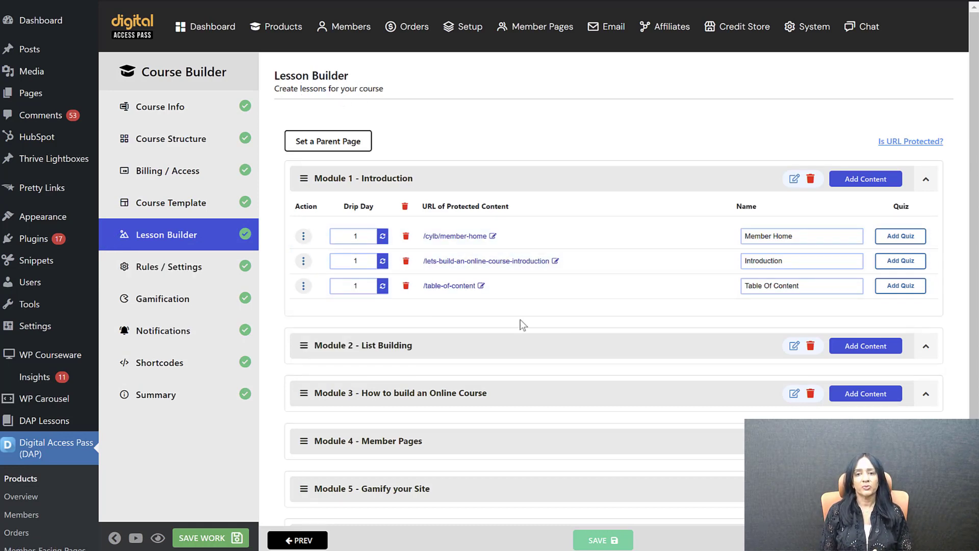
{"action": "left_click", "coordinate": [871, 183]}
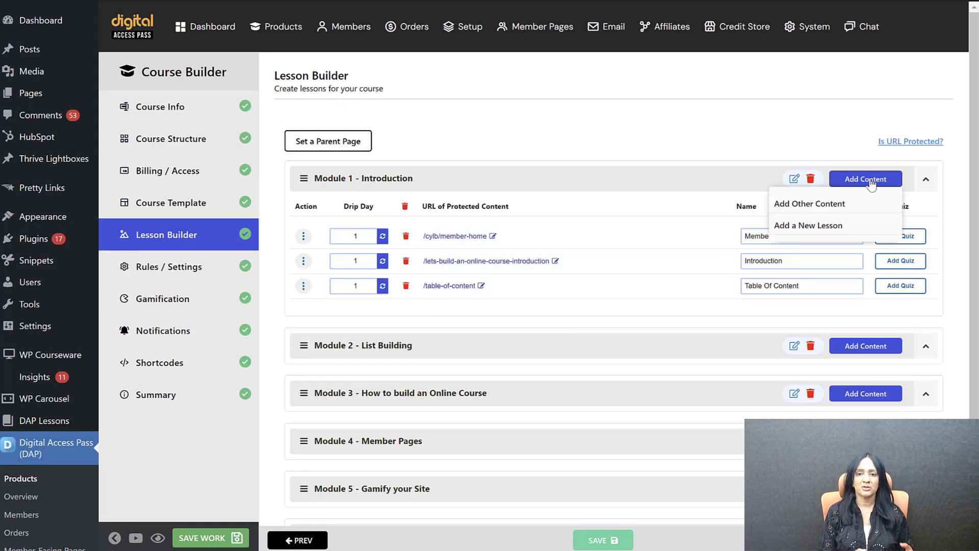
{"action": "left_click", "coordinate": [826, 205]}
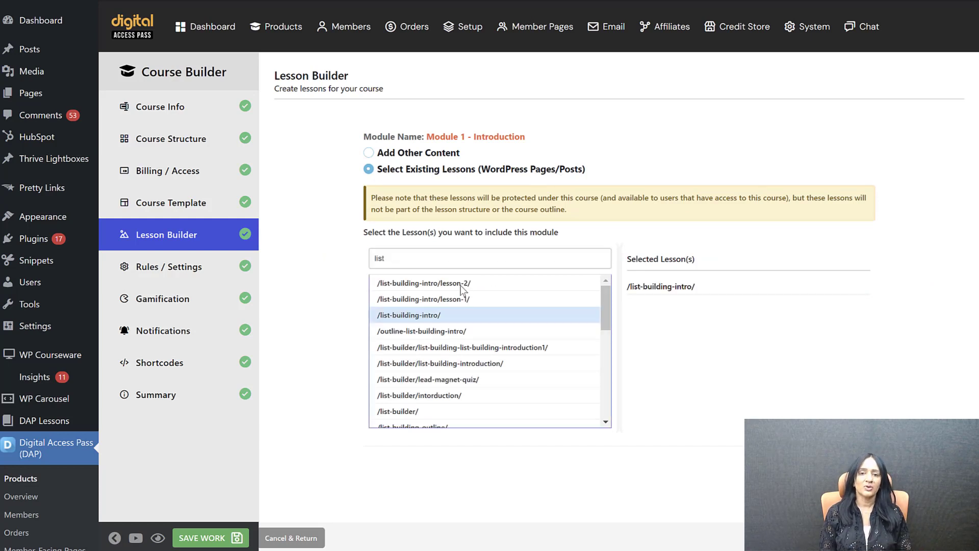
{"action": "left_click", "coordinate": [461, 299], "text": "ctrl"}
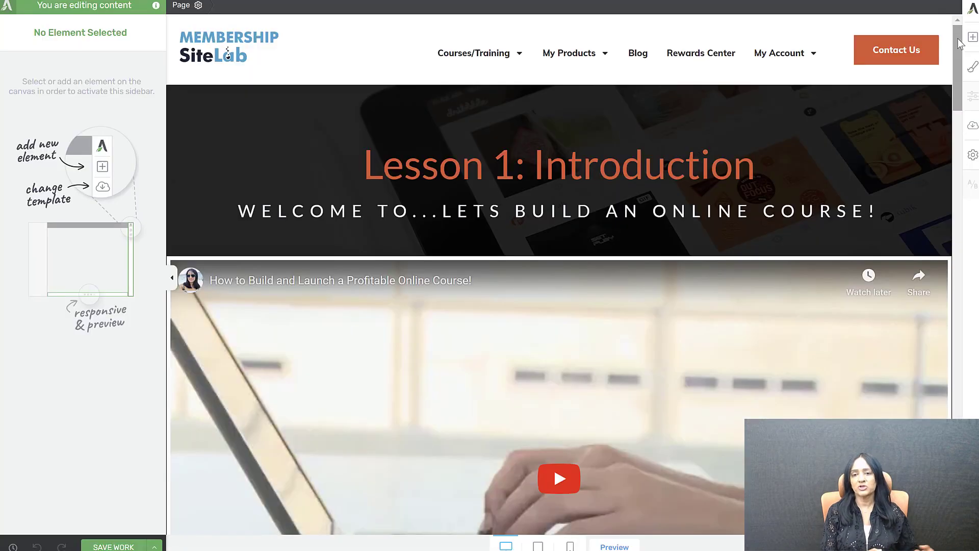
Step: Examine the DAPCourseProgressBar and DAPCourseOutline shortcodes on the Lesson 1: Introduction page in the page builder
{"action": "left_click_drag", "start_coordinate": [958, 47], "coordinate": [954, 118]}
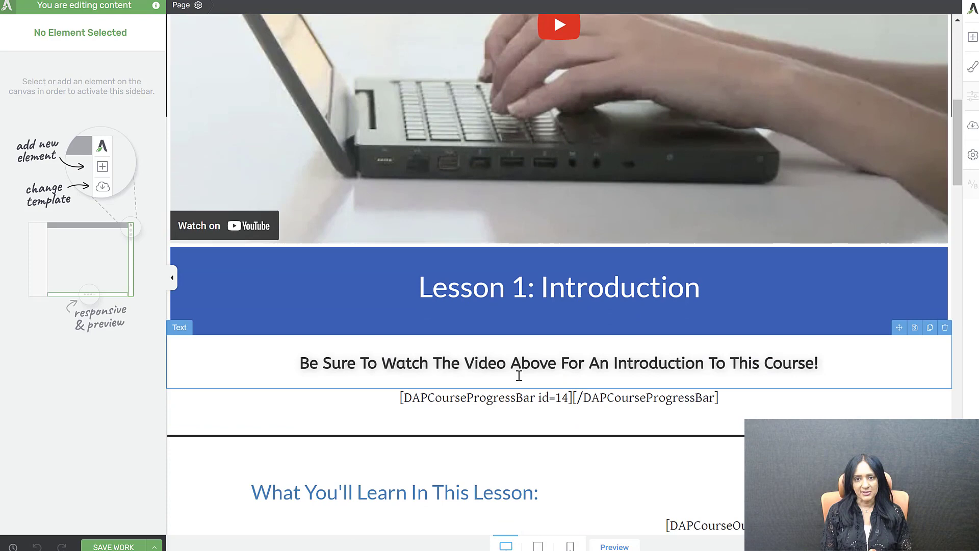
{"action": "left_click", "coordinate": [474, 397]}
{"action": "left_click_drag", "start_coordinate": [403, 397], "coordinate": [893, 418]}
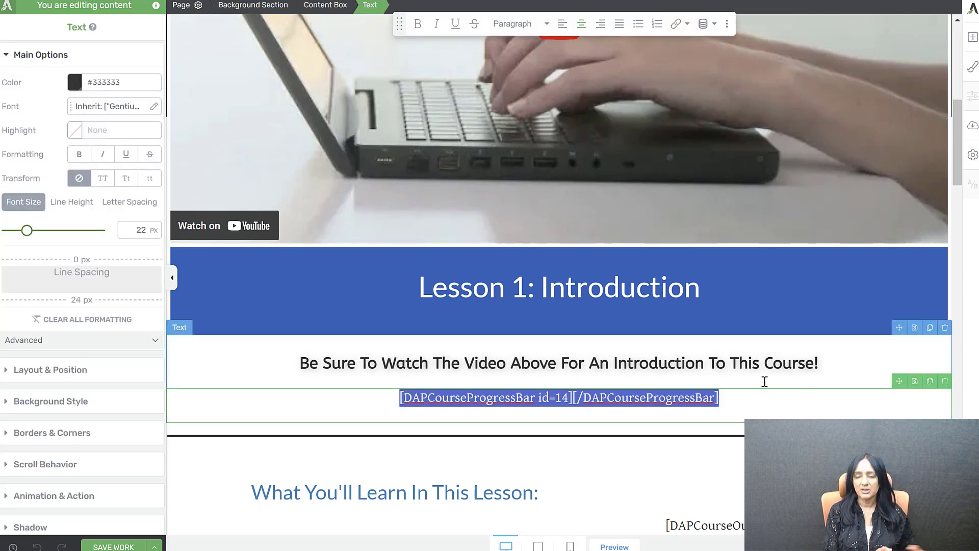
{"action": "scroll", "coordinate": [695, 385], "scroll_direction": "down", "scroll_amount": 4}
{"action": "left_click", "coordinate": [753, 338]}
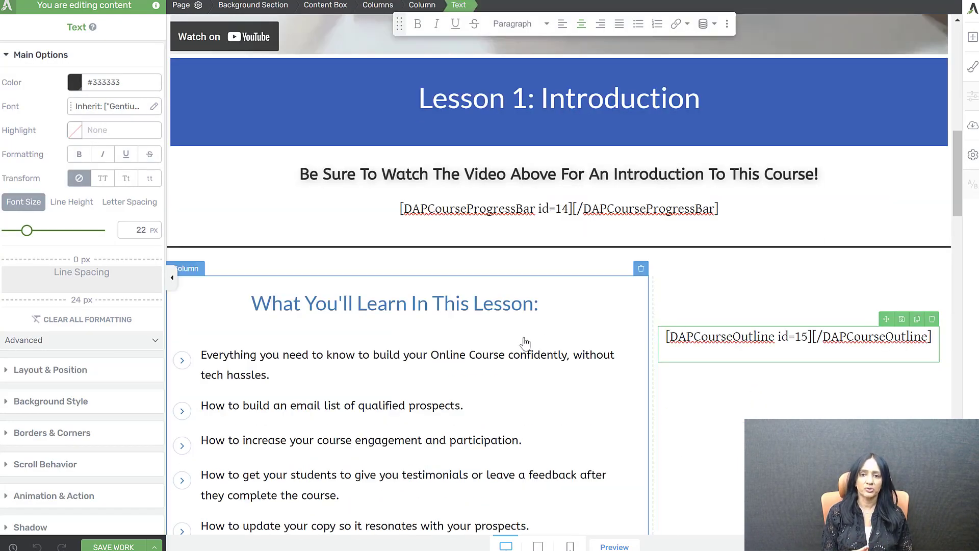
Step: Examine the DAPLessonComplete shortcode below the Free Download section of the introduction lesson
{"action": "scroll", "coordinate": [495, 339], "scroll_direction": "down", "scroll_amount": 13}
{"action": "scroll", "coordinate": [510, 338], "scroll_direction": "down", "scroll_amount": 20}
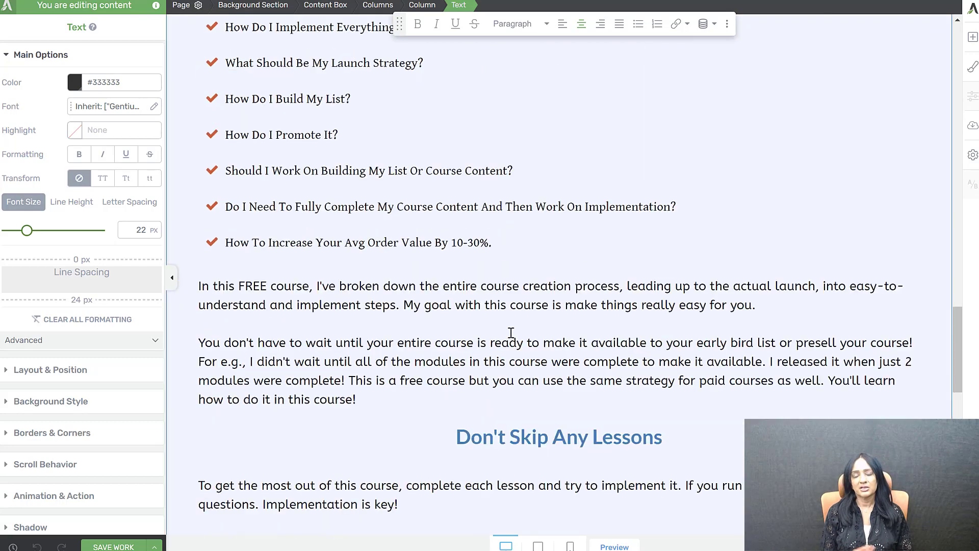
{"action": "left_click", "coordinate": [452, 408]}
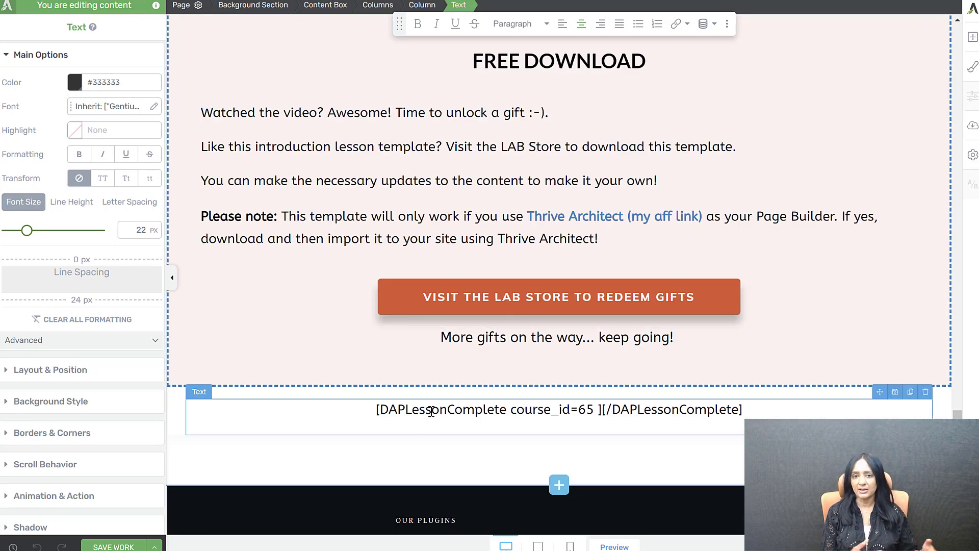
{"action": "key", "text": "ctrl+a"}
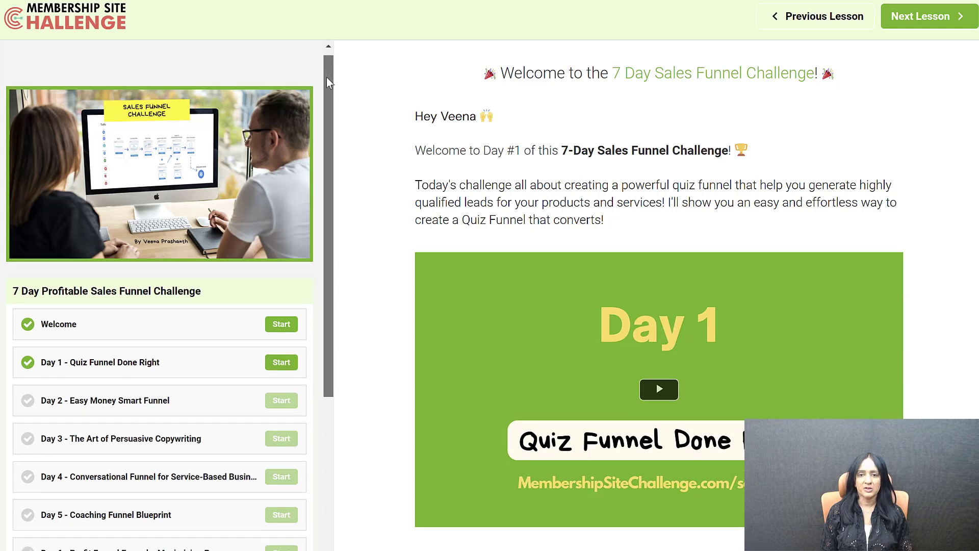
Step: Review the Day 1 lesson page of the 7 Day Profitable Sales Funnel Challenge, including its lesson list and content
{"action": "left_click_drag", "start_coordinate": [327, 82], "coordinate": [313, 29]}
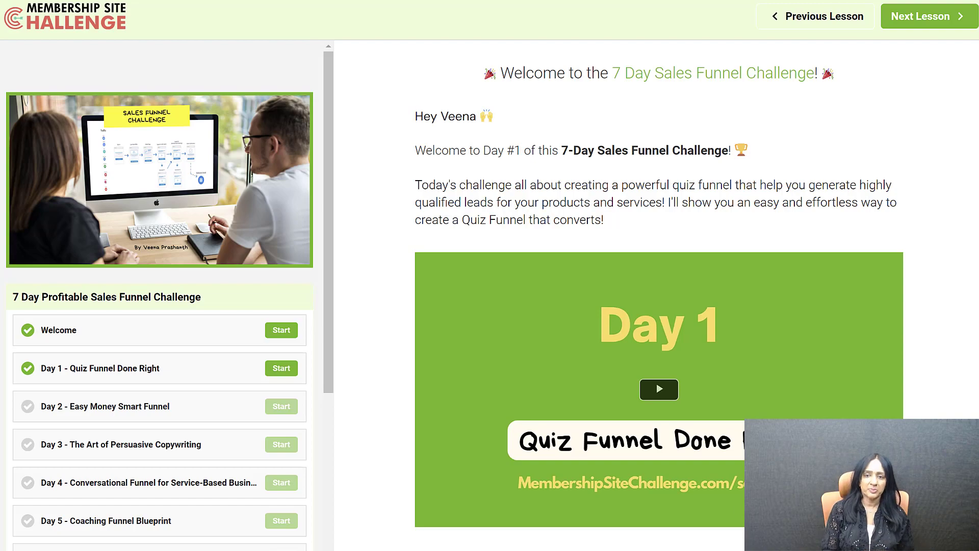
{"action": "scroll", "coordinate": [973, 175], "scroll_direction": "down", "scroll_amount": 15}
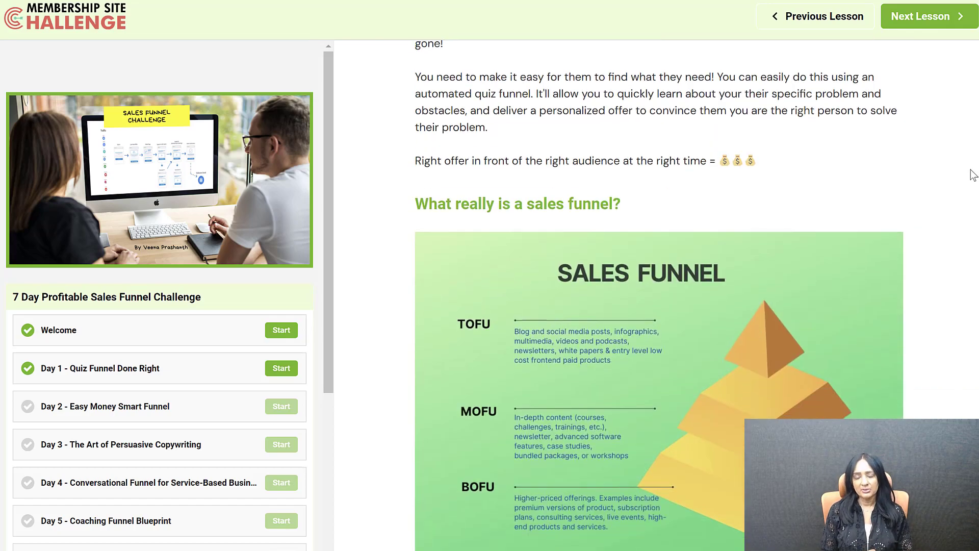
{"action": "scroll", "coordinate": [973, 175], "scroll_direction": "down", "scroll_amount": 13}
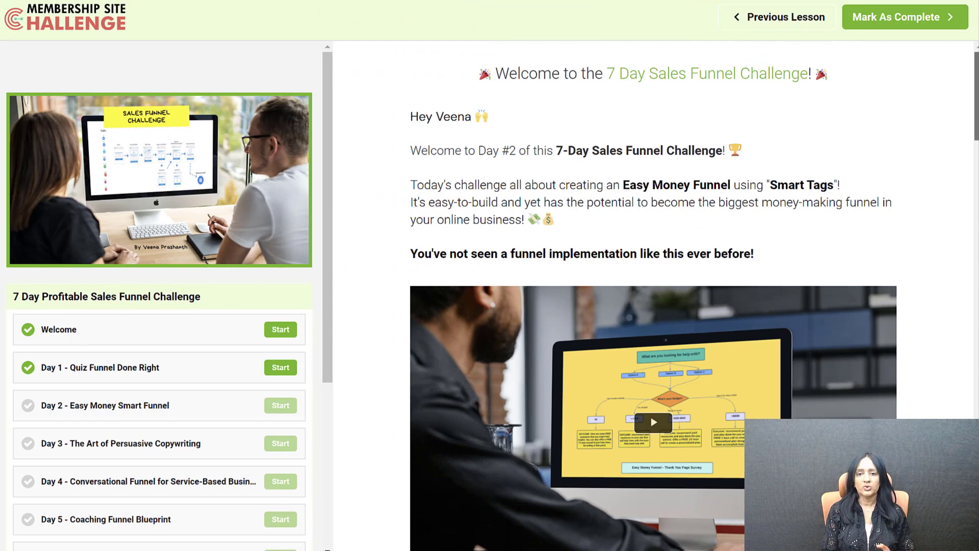
Step: Review the Day 2 lesson page about the Easy Money Funnel down to its end
{"action": "scroll", "coordinate": [654, 295], "scroll_direction": "down", "scroll_amount": 4}
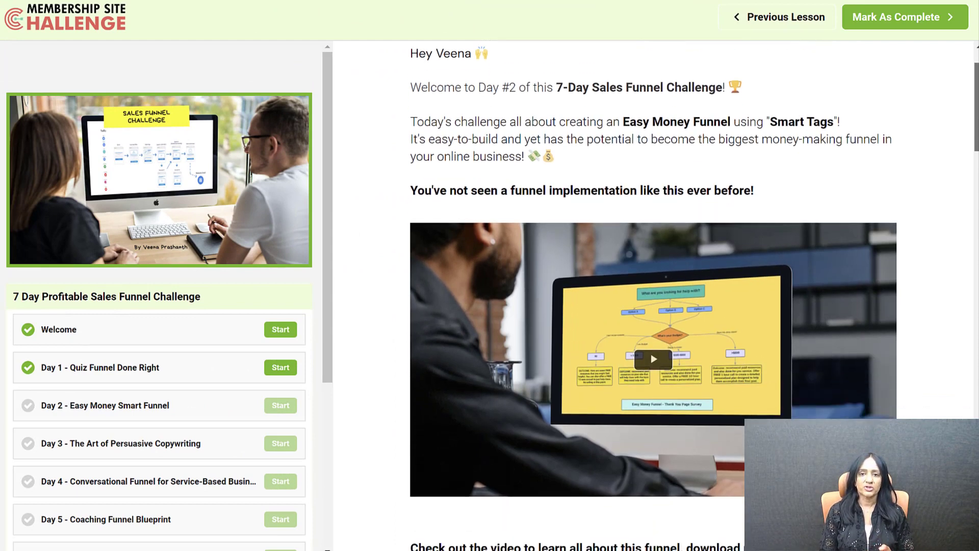
{"action": "scroll", "coordinate": [975, 203], "scroll_direction": "down", "scroll_amount": 10}
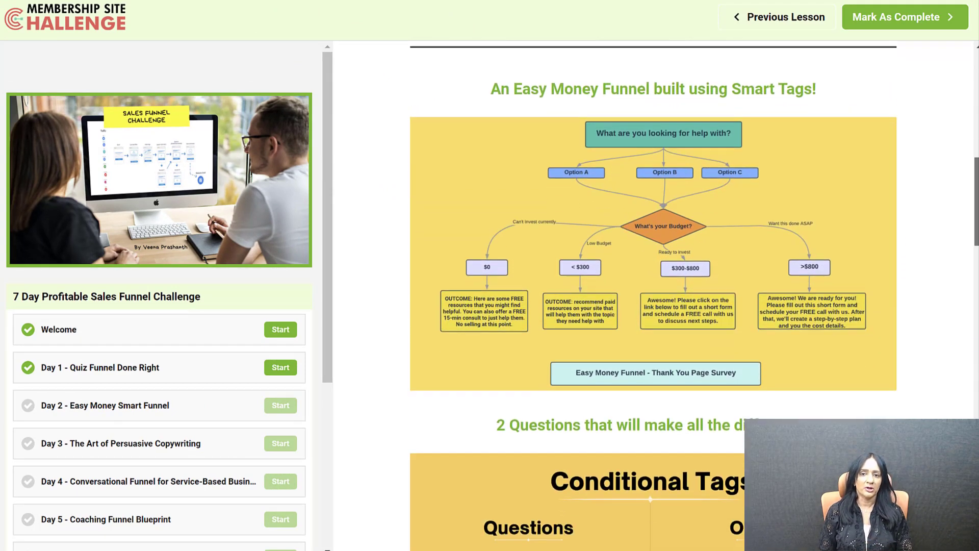
{"action": "left_click_drag", "start_coordinate": [976, 203], "coordinate": [946, 470]}
{"action": "left_click", "coordinate": [672, 526]}
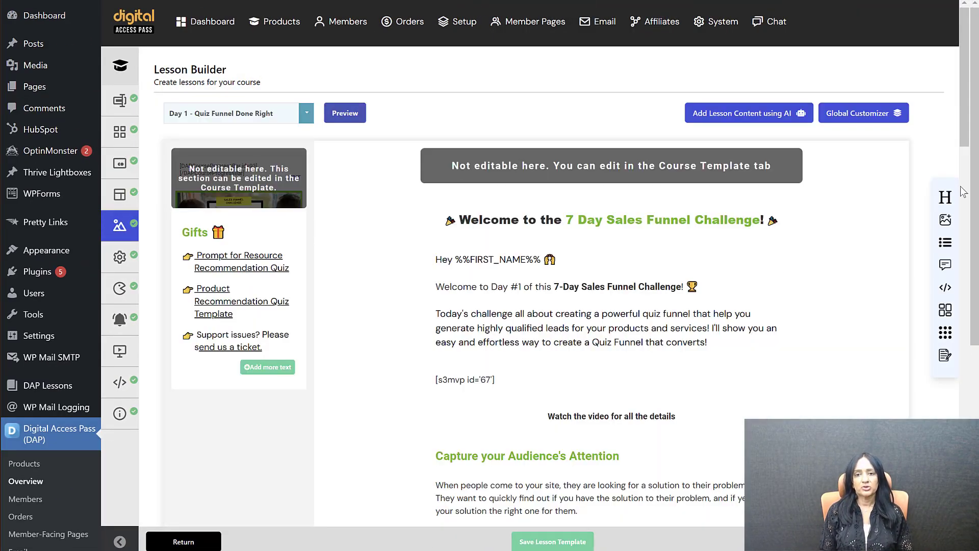
Step: Look through the Day 1 - Quiz Funnel Done Right lesson content in DAP's Lesson Builder
{"action": "scroll", "coordinate": [969, 125], "scroll_direction": "down", "scroll_amount": 1}
{"action": "left_click_drag", "start_coordinate": [969, 125], "coordinate": [964, 414]}
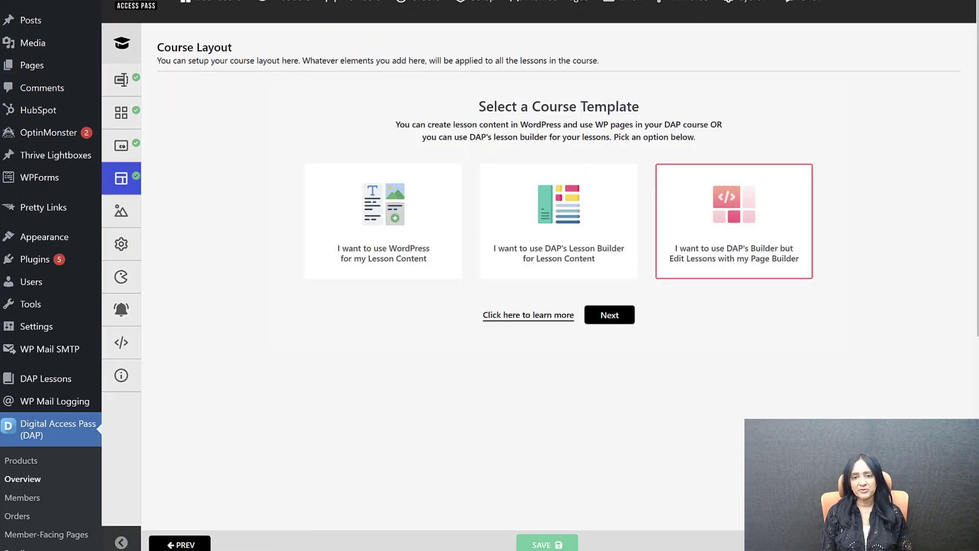
Step: Continue with the template that uses DAP's Builder but edits lessons with a page builder, and open lesson-1 of Module 1 for editing
{"action": "left_click", "coordinate": [609, 315]}
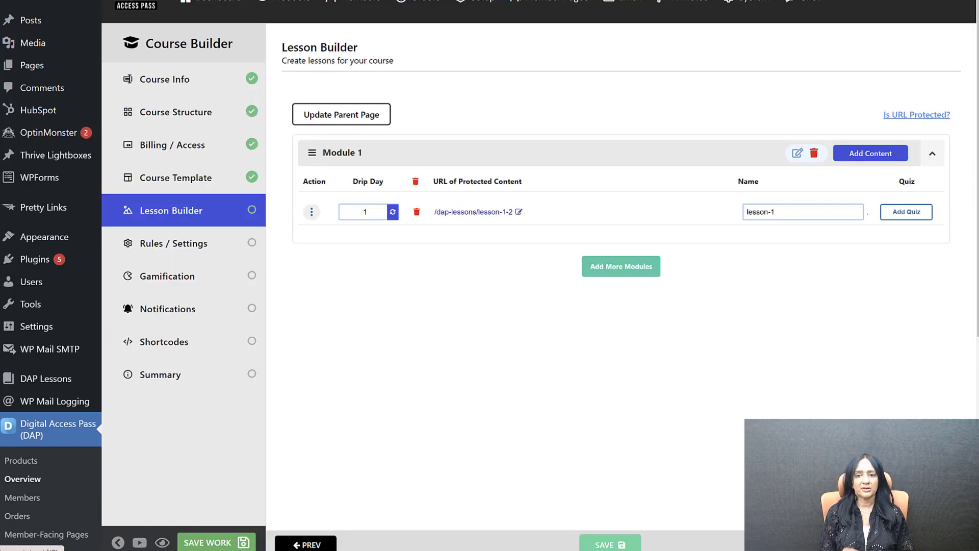
{"action": "left_click", "coordinate": [311, 212]}
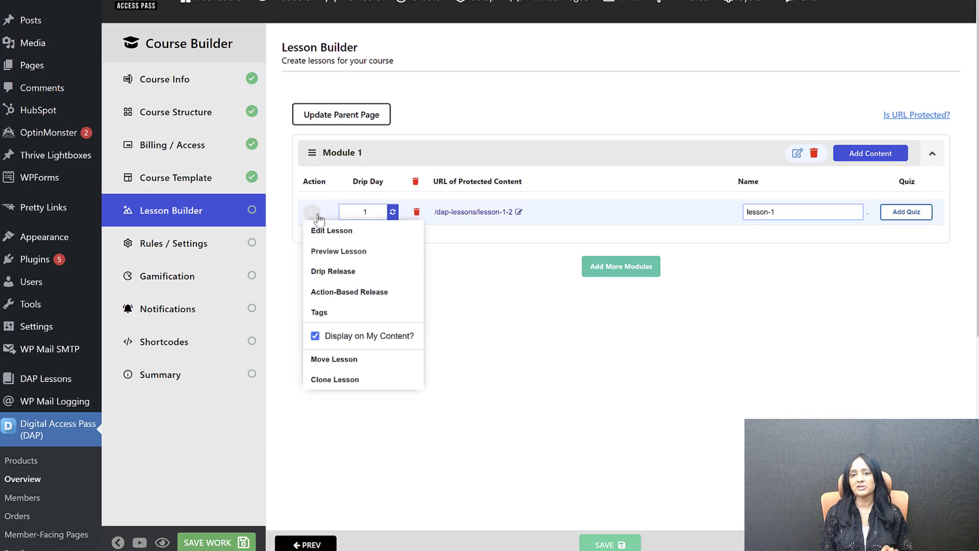
{"action": "left_click", "coordinate": [321, 233]}
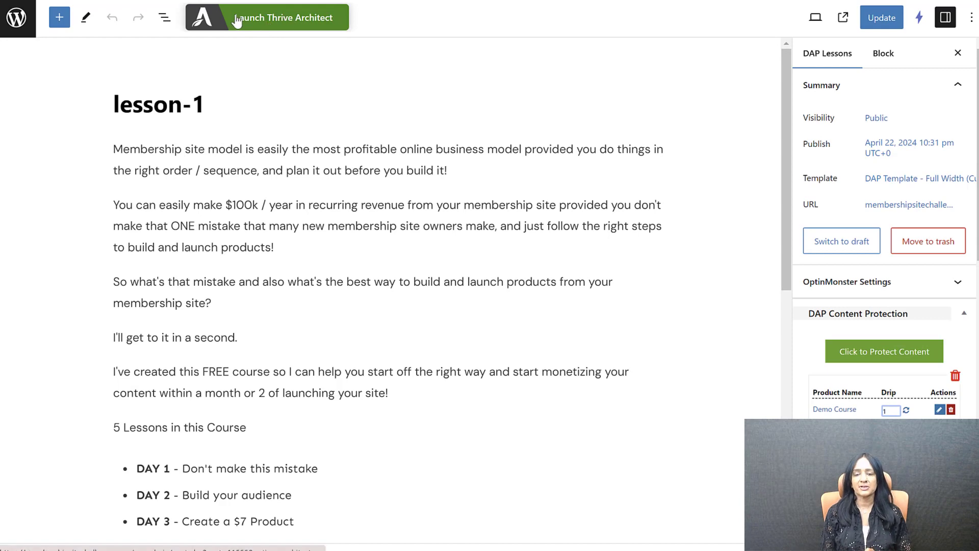
Step: Review the lesson-1 content and the Pay-Per-Post settings beneath it in the WordPress editor
{"action": "scroll", "coordinate": [354, 313], "scroll_direction": "down", "scroll_amount": 6}
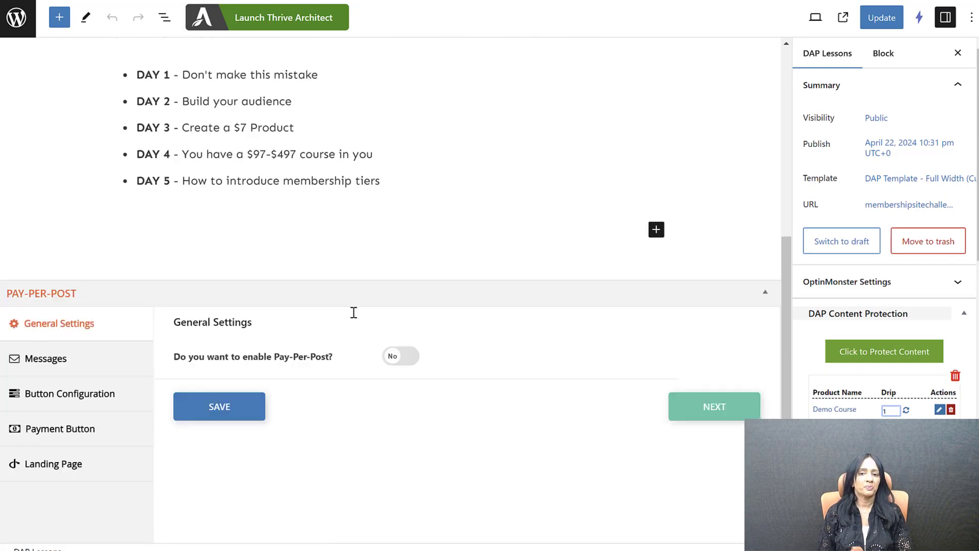
{"action": "scroll", "coordinate": [363, 293], "scroll_direction": "up", "scroll_amount": 4}
{"action": "scroll", "coordinate": [362, 232], "scroll_direction": "up", "scroll_amount": 3}
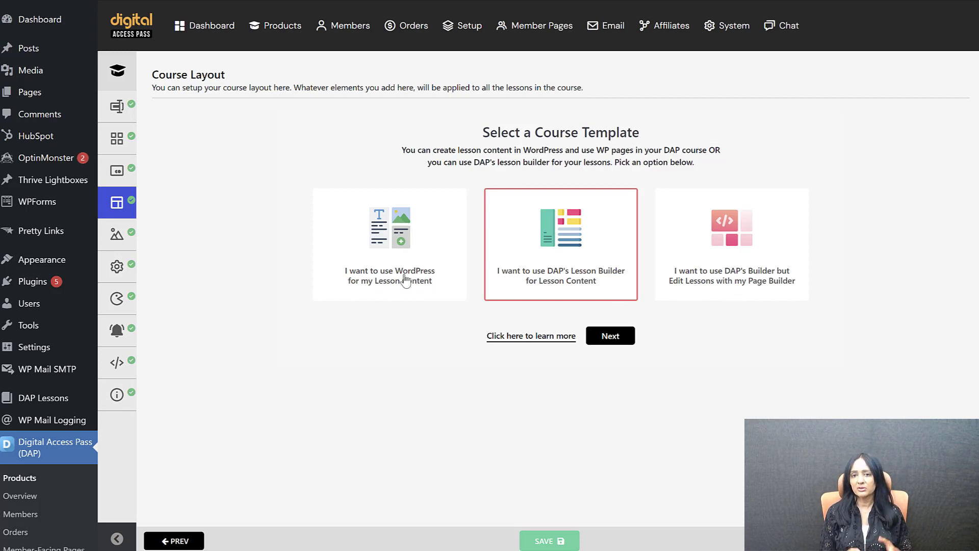
Step: Create a new paid course from scratch, named and described as The Ultimate List Building Blueprint
{"action": "mouse_move", "coordinate": [21, 94]}
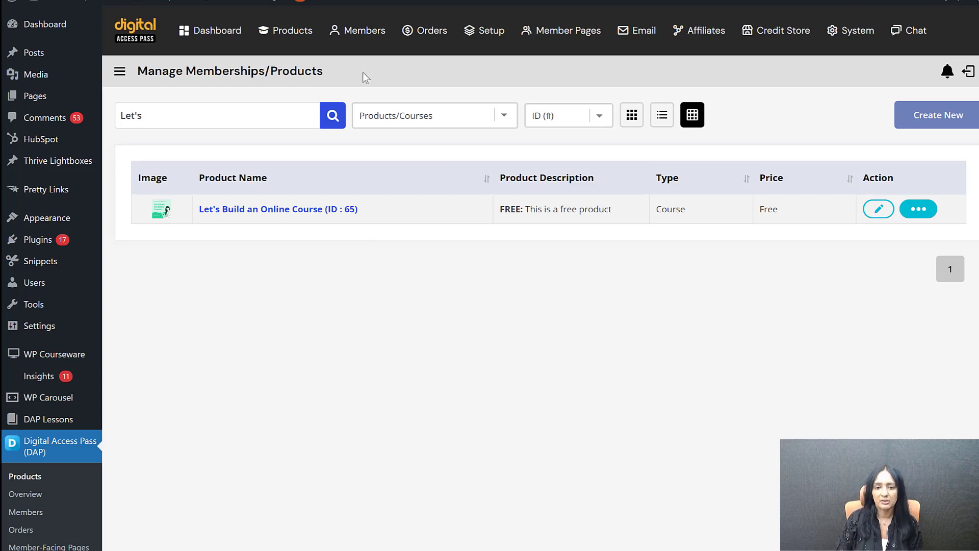
{"action": "mouse_move", "coordinate": [310, 40]}
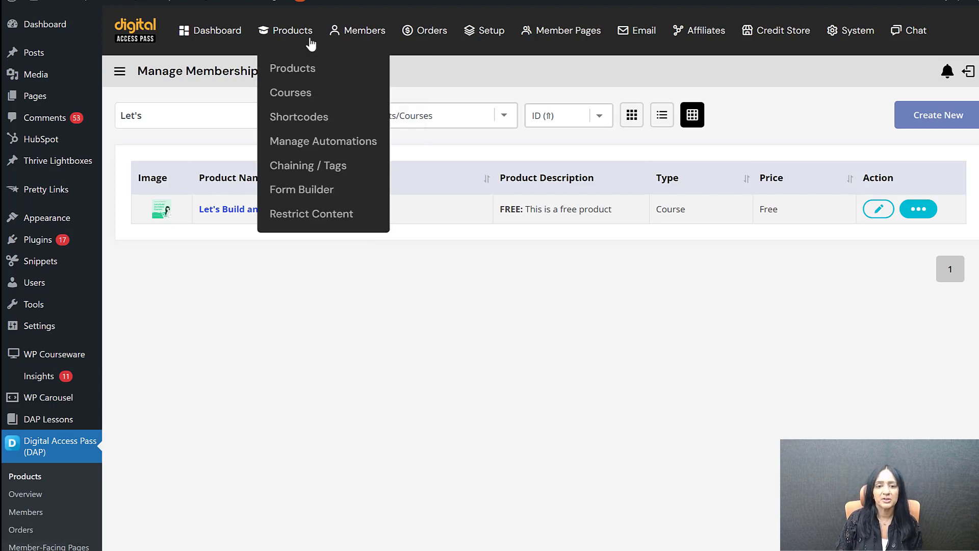
{"action": "left_click", "coordinate": [941, 114]}
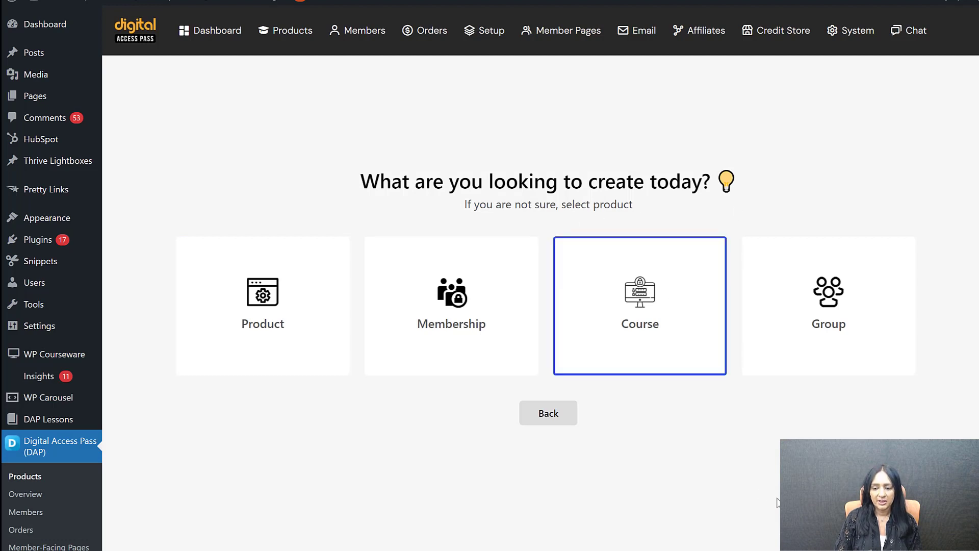
{"action": "left_click", "coordinate": [668, 304]}
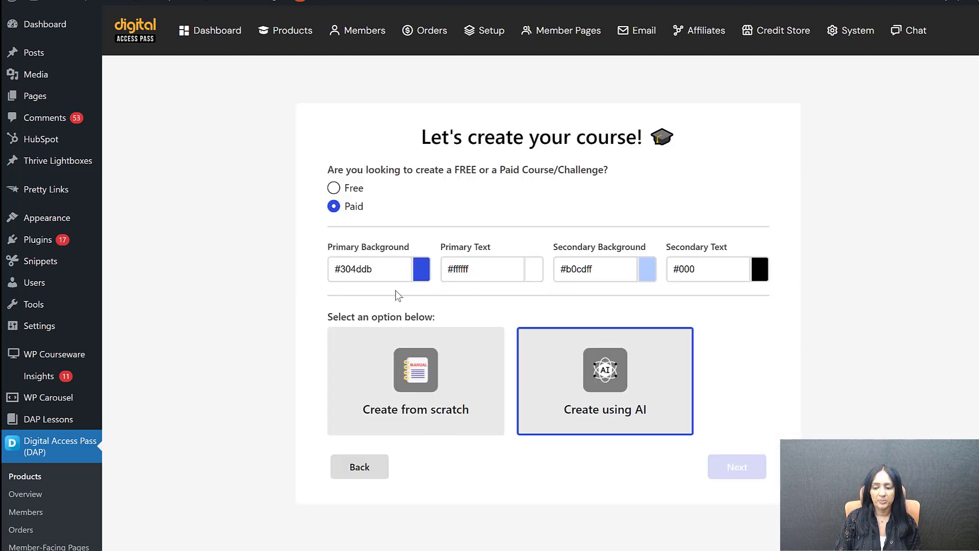
{"action": "left_click", "coordinate": [423, 378]}
{"action": "left_click", "coordinate": [585, 416]}
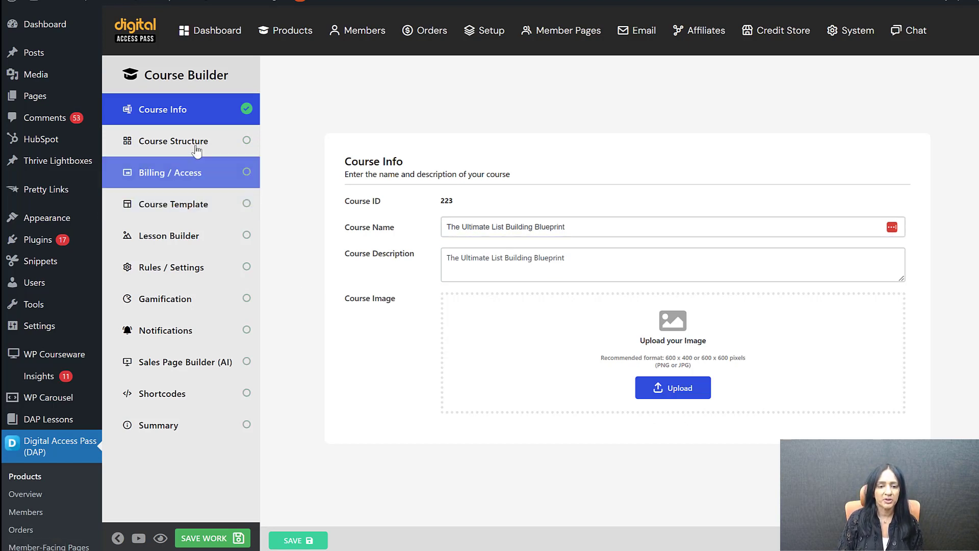
Step: Review the course structure choices, keep Modules + Lessons, and save to continue to Billing / Access
{"action": "left_click", "coordinate": [223, 148]}
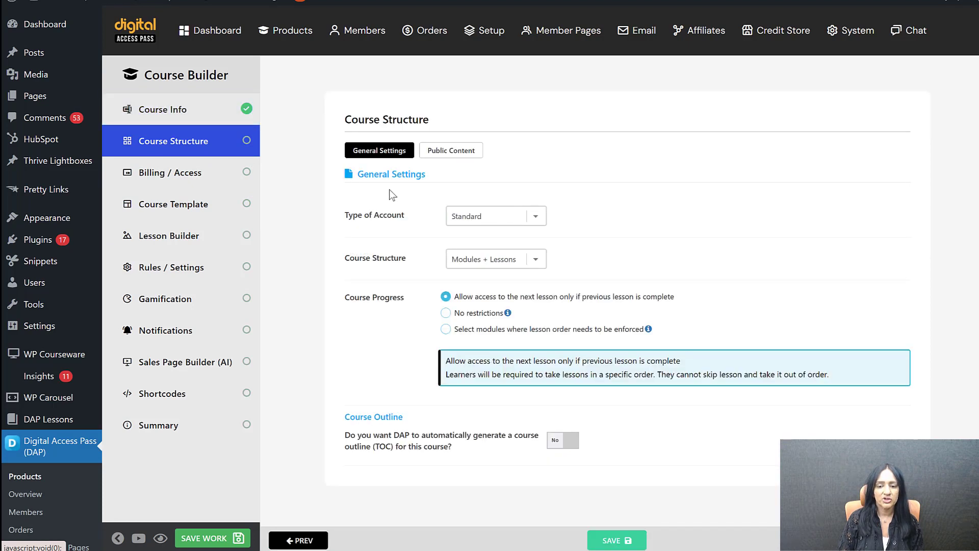
{"action": "left_click", "coordinate": [520, 263]}
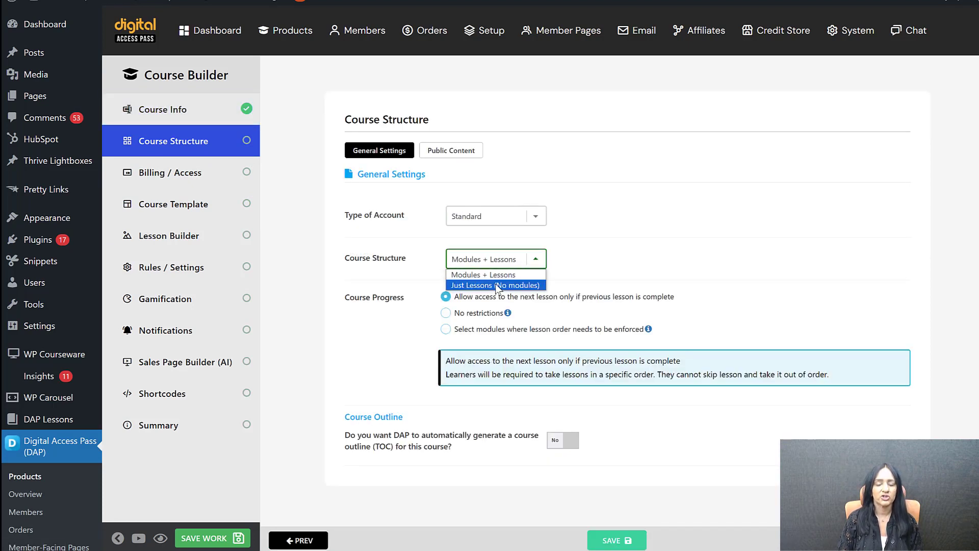
{"action": "left_click", "coordinate": [674, 237]}
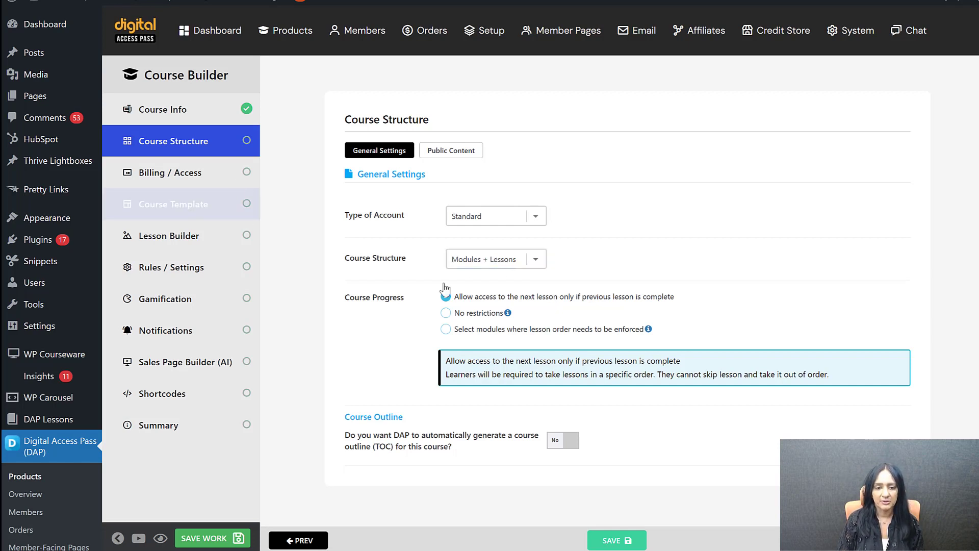
{"action": "left_click", "coordinate": [202, 175]}
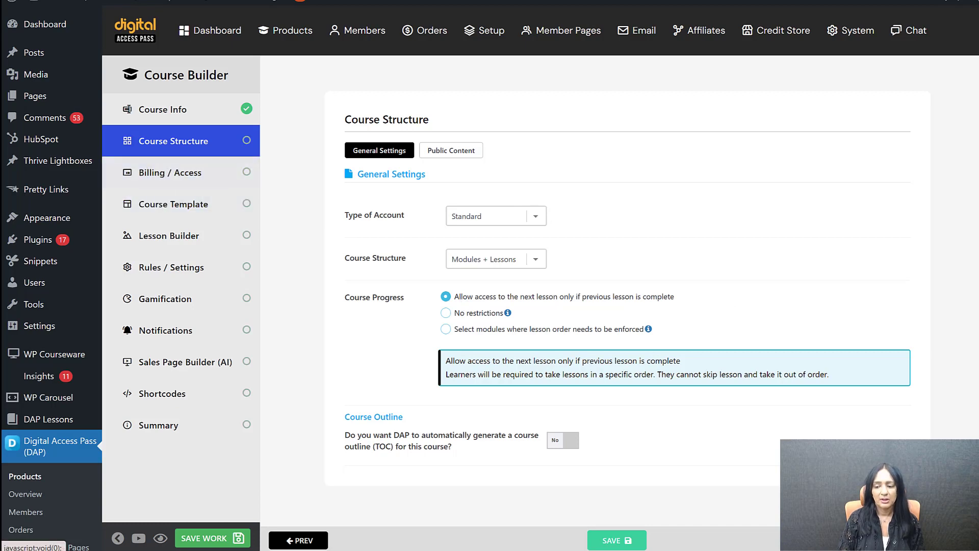
{"action": "left_click", "coordinate": [936, 540]}
Step: Keep One-Time Fee as the payment type and set the course price to 5
{"action": "left_click", "coordinate": [514, 262]}
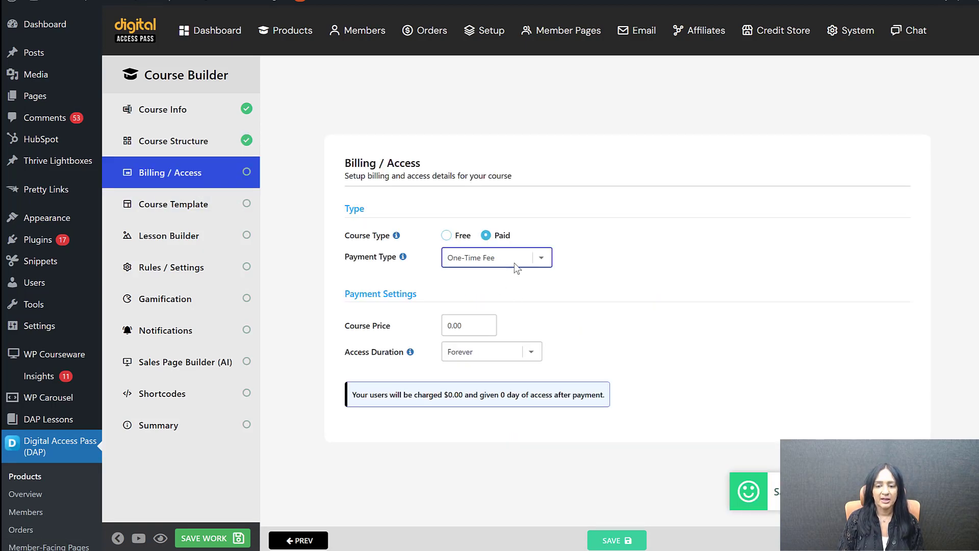
{"action": "left_click", "coordinate": [479, 325]}
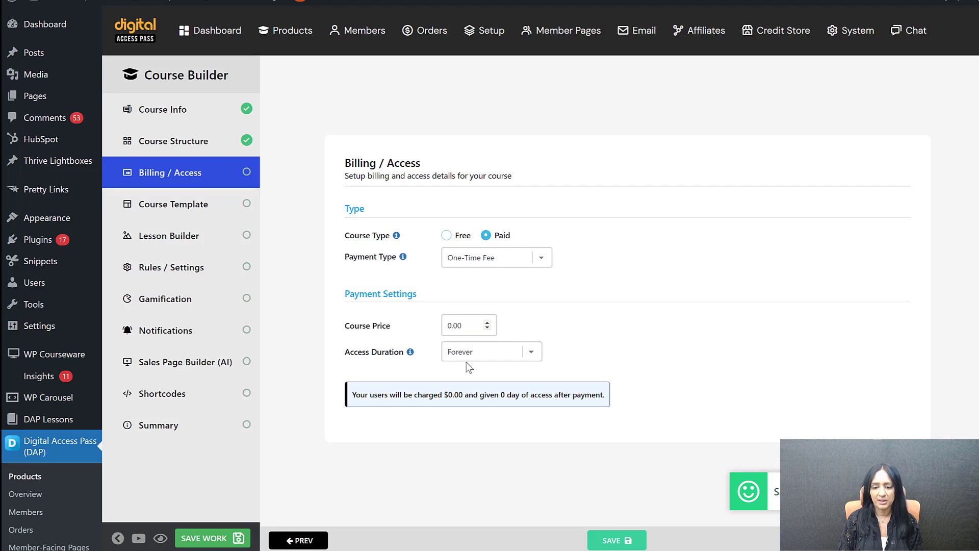
{"action": "type", "text": "5"}
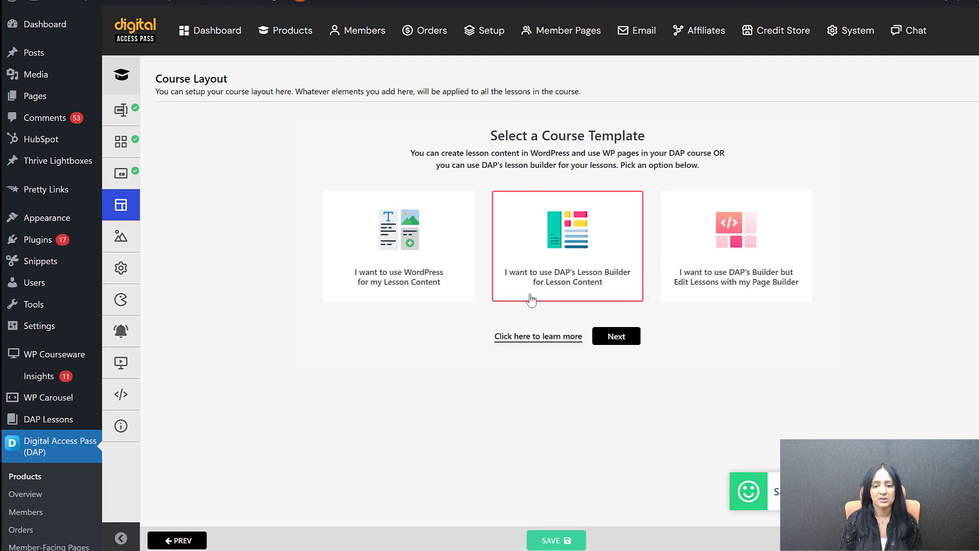
Step: Choose the template that uses WordPress for lesson content and add a module named Module 1
{"action": "left_click", "coordinate": [398, 278]}
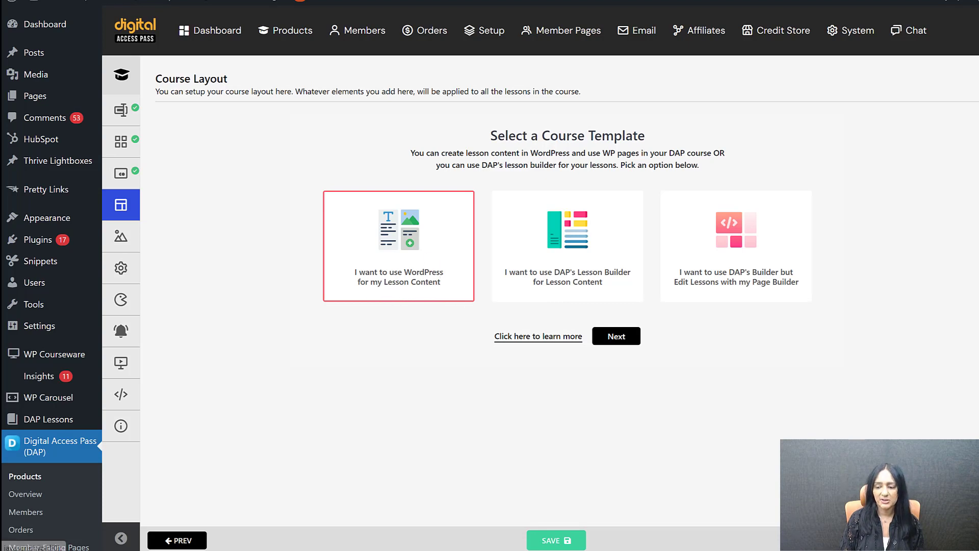
{"action": "left_click", "coordinate": [185, 246]}
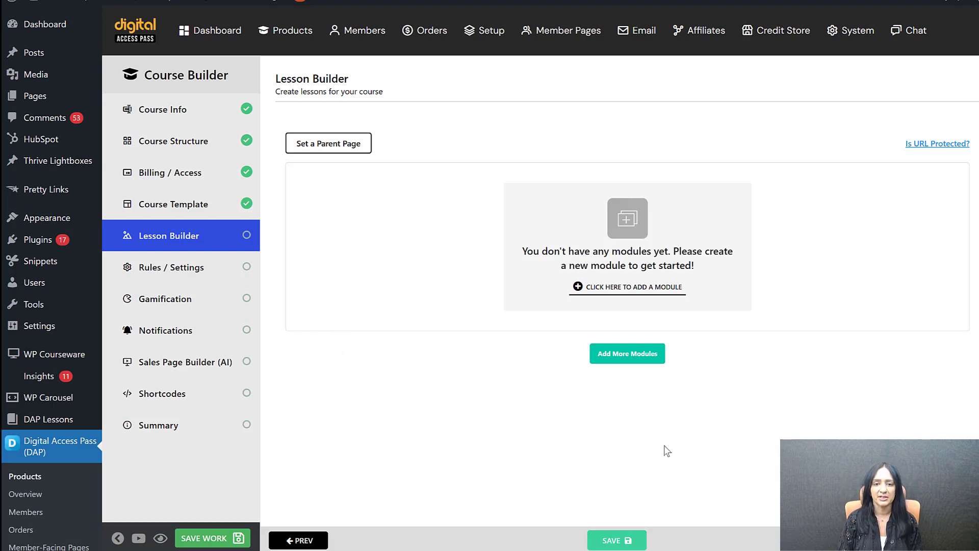
{"action": "left_click", "coordinate": [636, 296]}
{"action": "left_click", "coordinate": [505, 200]}
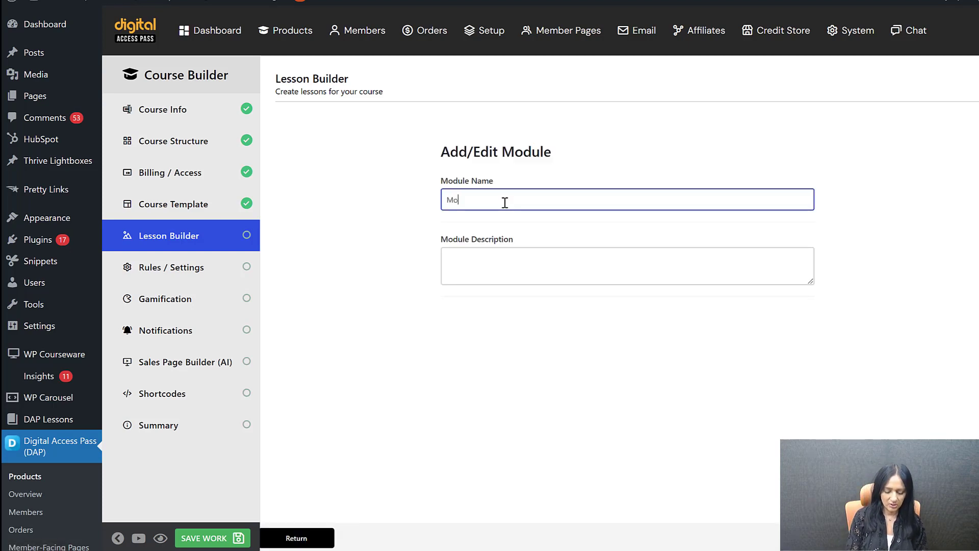
{"action": "type", "text": "Module 1"}
{"action": "key", "text": "Return"}
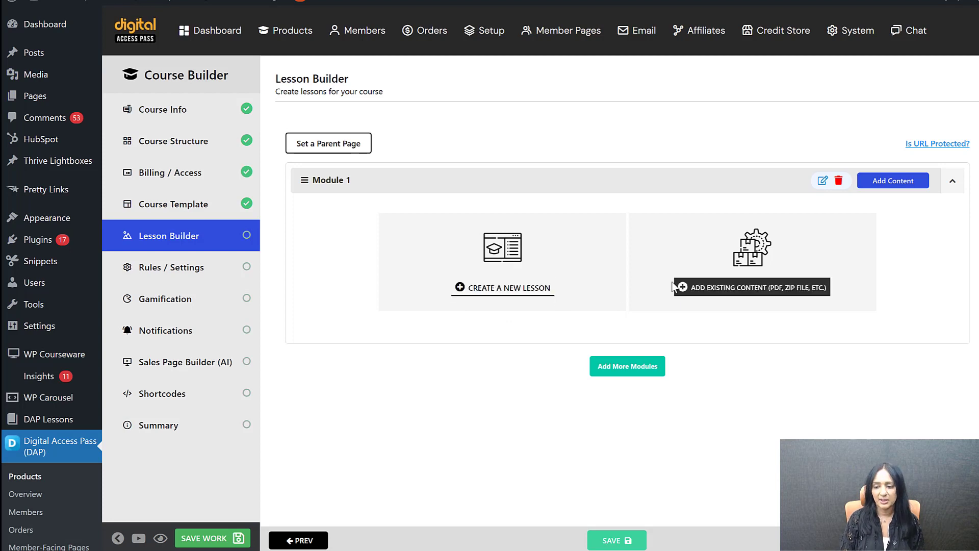
Step: Choose to add existing WordPress pages or posts to Module 1 and search for "lesson"
{"action": "left_click", "coordinate": [741, 292]}
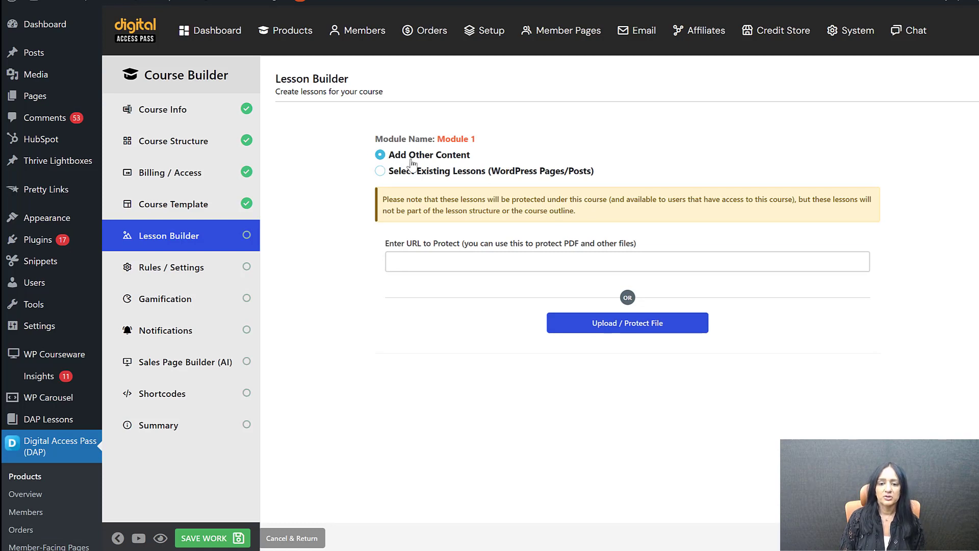
{"action": "left_click", "coordinate": [400, 271]}
{"action": "left_click", "coordinate": [403, 292]}
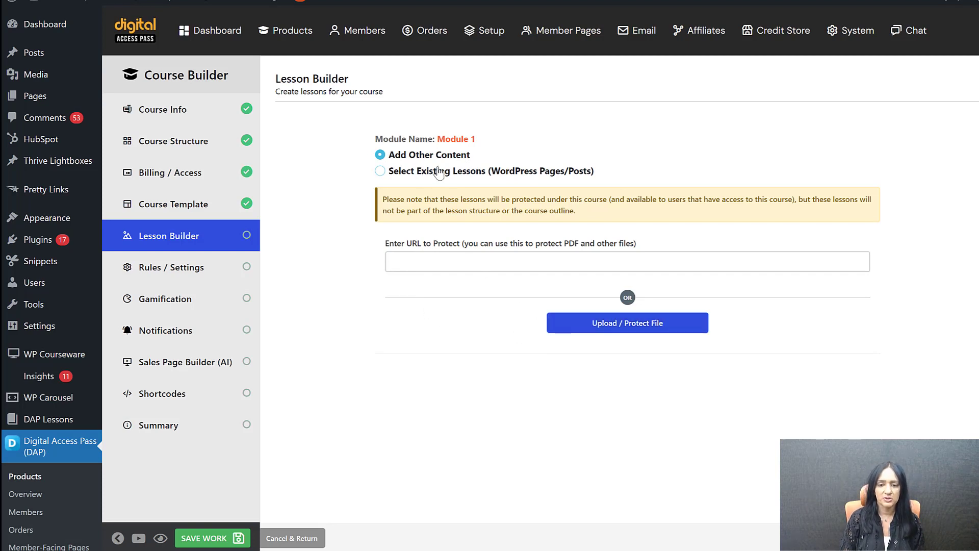
{"action": "left_click", "coordinate": [380, 171]}
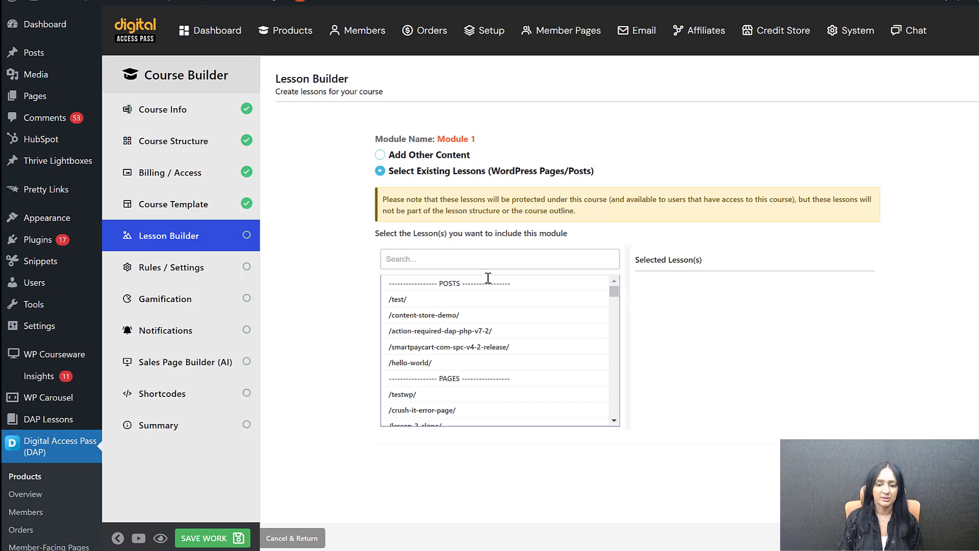
{"action": "left_click", "coordinate": [470, 265]}
{"action": "type", "text": "lesson"}
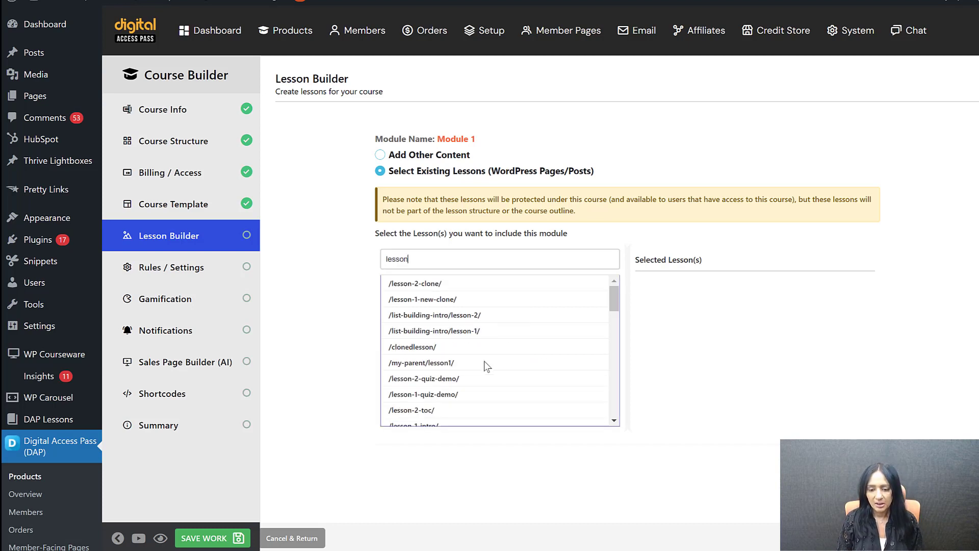
{"action": "scroll", "coordinate": [487, 371], "scroll_direction": "down", "scroll_amount": 1}
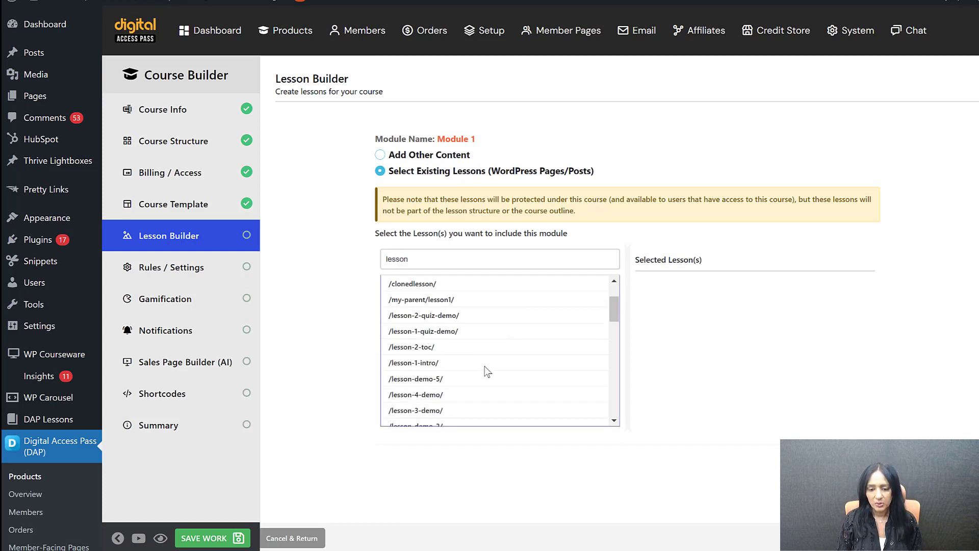
{"action": "scroll", "coordinate": [488, 371], "scroll_direction": "down", "scroll_amount": 1}
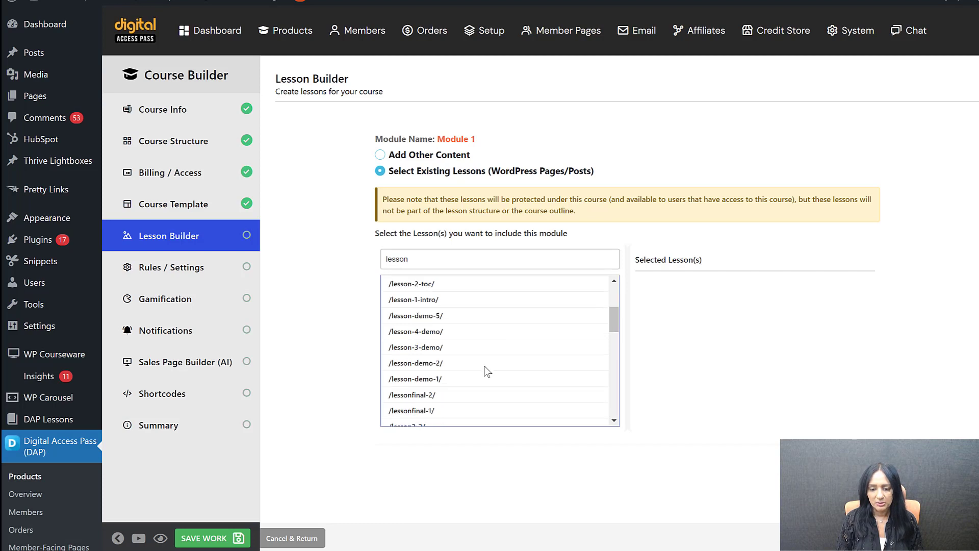
Step: Add the pages /lesson-demo-1/, /lesson-demo-2/, /lesson-3-demo/ and /lesson-4-demo/ to Module 1
{"action": "left_click", "coordinate": [435, 380]}
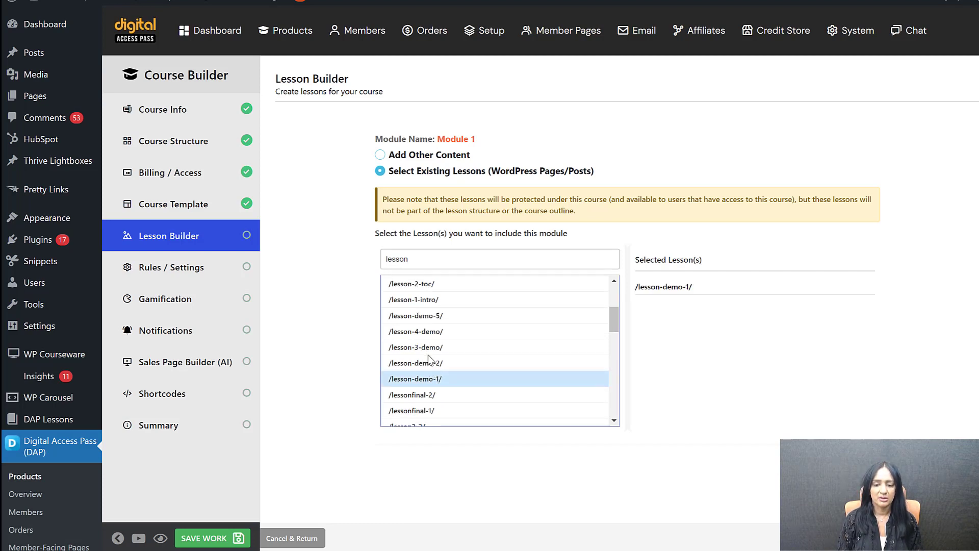
{"action": "left_click", "coordinate": [427, 357]}
{"action": "left_click", "coordinate": [428, 347]}
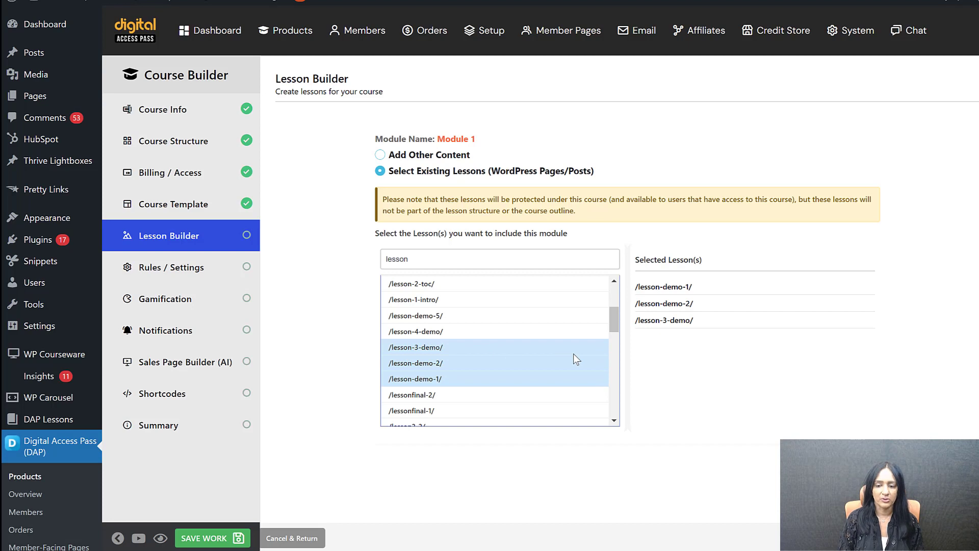
{"action": "left_click", "coordinate": [428, 332]}
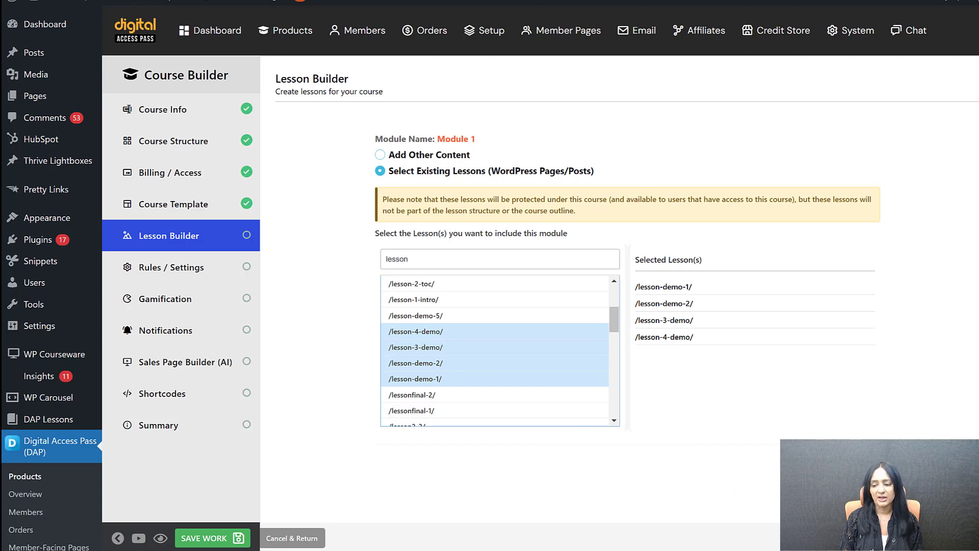
{"action": "left_click", "coordinate": [413, 439]}
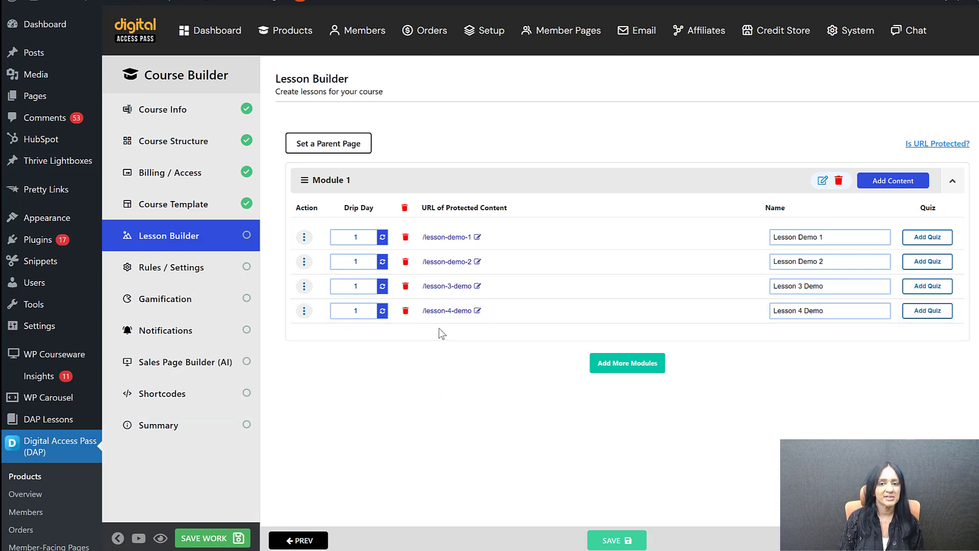
Step: Add a new lesson named lesson-5-demo to Module 1
{"action": "left_click", "coordinate": [896, 186]}
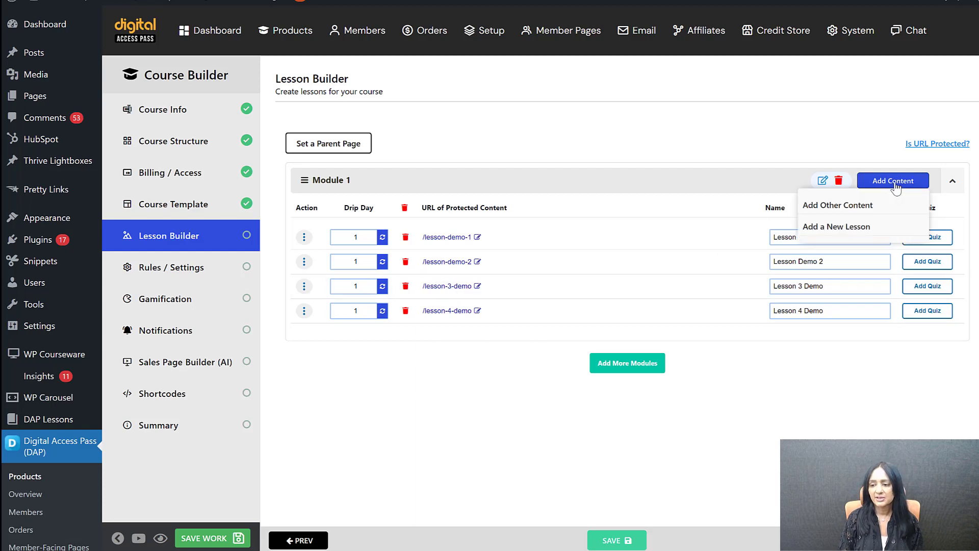
{"action": "left_click", "coordinate": [847, 226]}
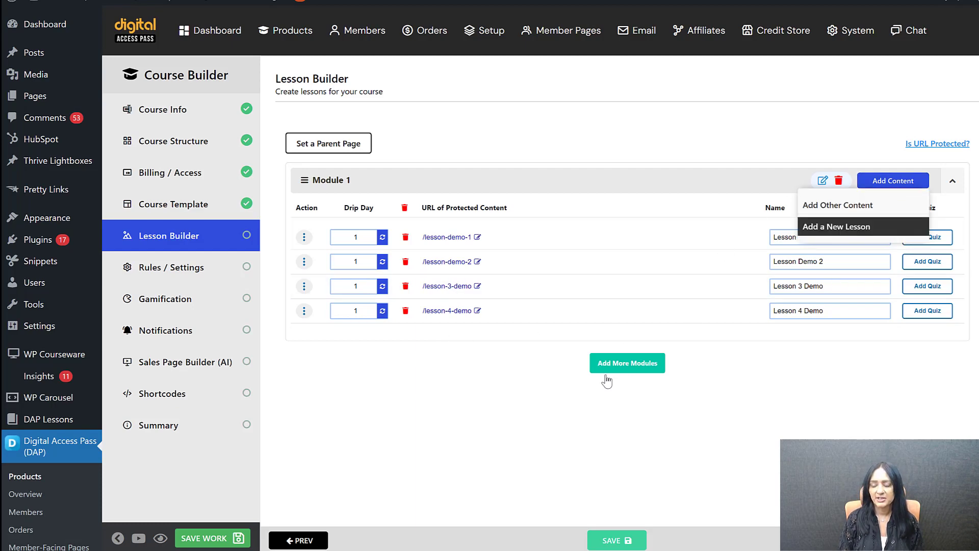
{"action": "key", "text": "Return"}
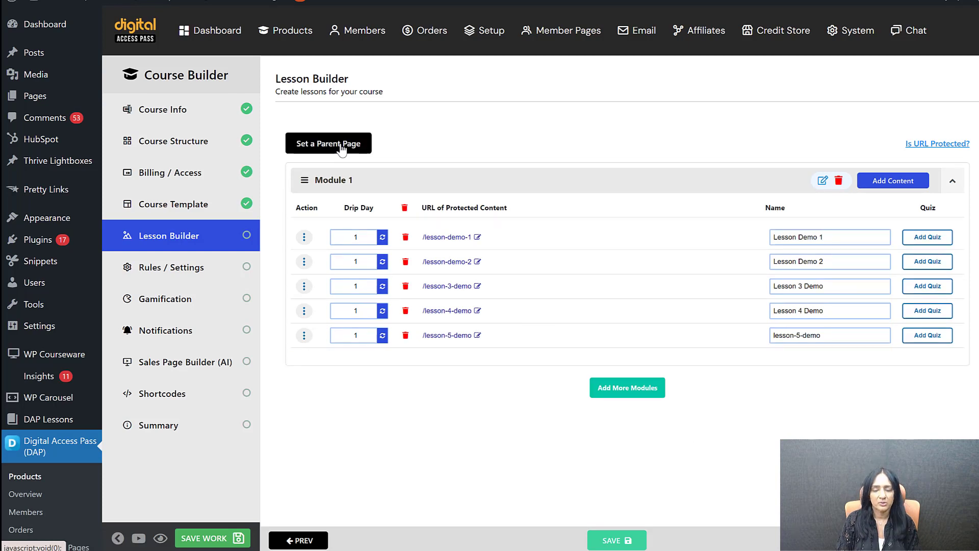
Step: Look at the option to organize the lessons under a WordPress parent page, and continue to Rules / Settings
{"action": "left_click", "coordinate": [341, 148]}
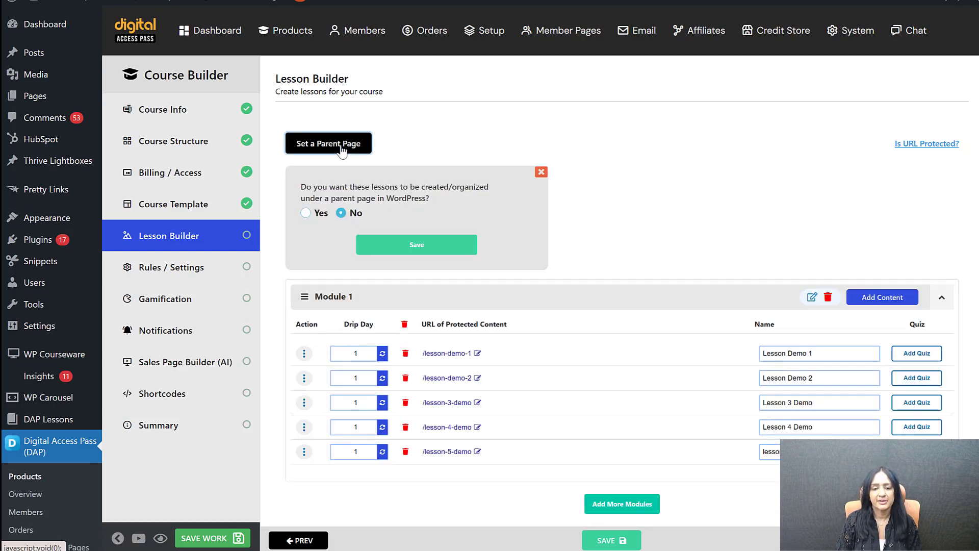
{"action": "left_click", "coordinate": [305, 214]}
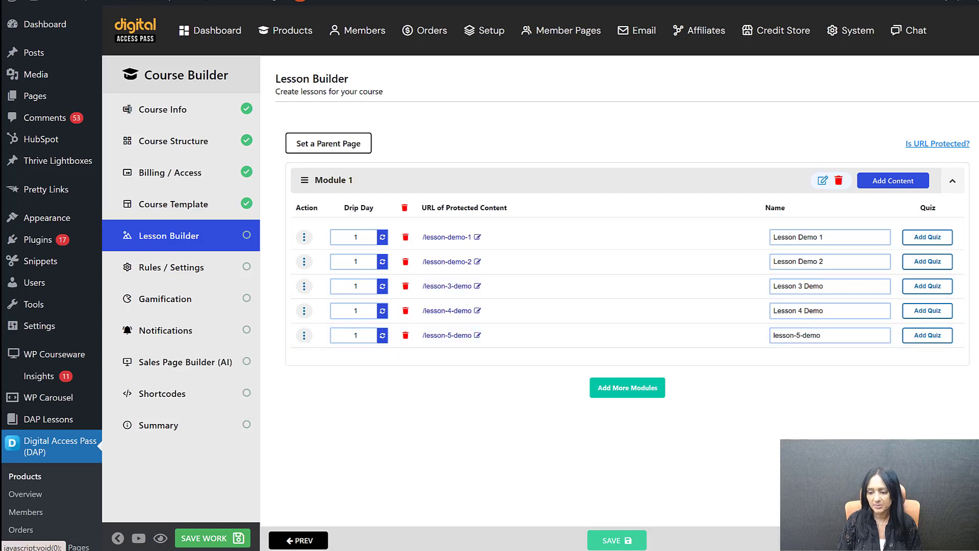
{"action": "left_click", "coordinate": [935, 540]}
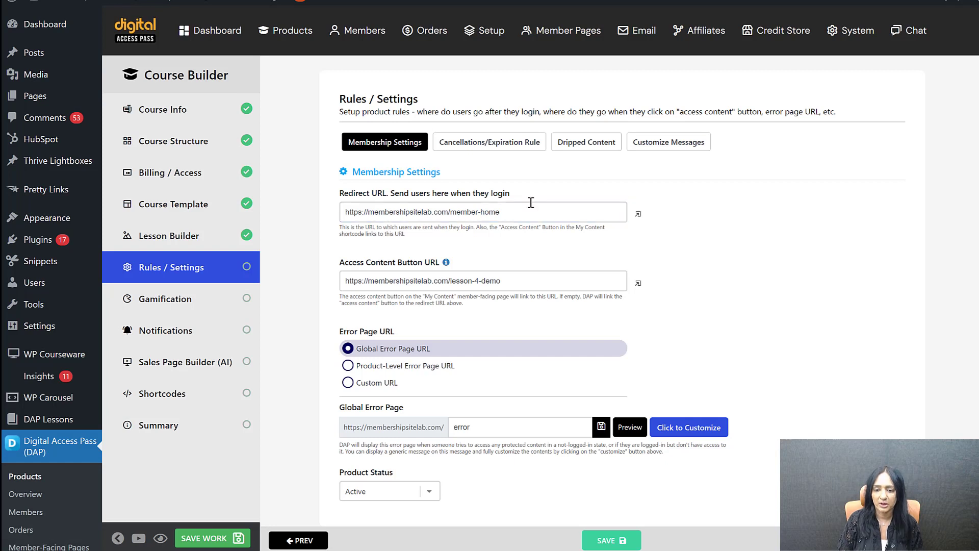
{"action": "left_click", "coordinate": [508, 280]}
{"action": "key", "text": "ctrl+a"}
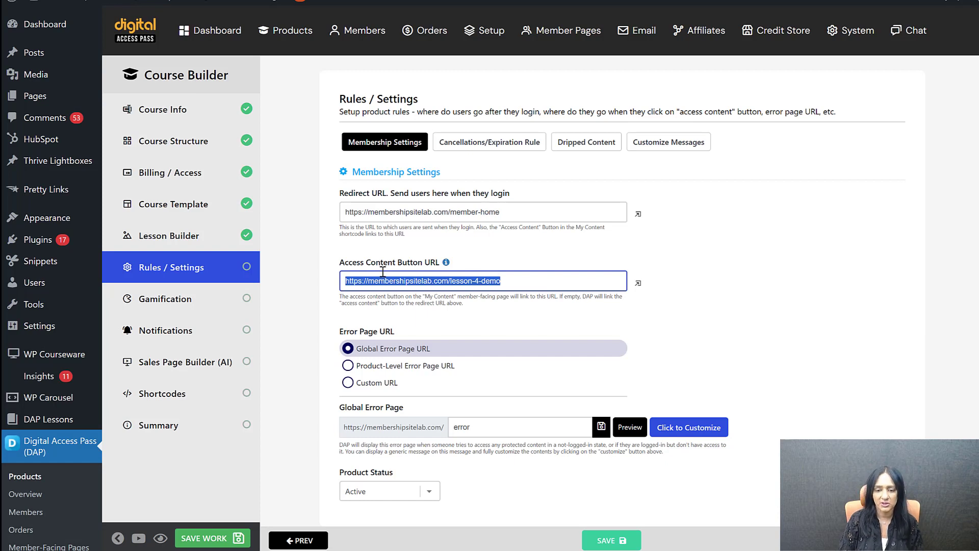
{"action": "left_click", "coordinate": [194, 237]}
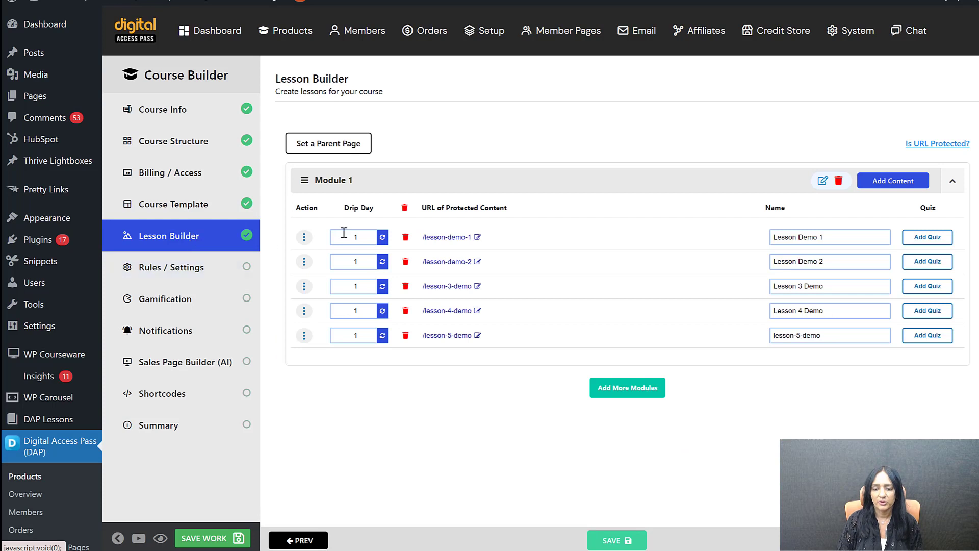
{"action": "right_click", "coordinate": [442, 239]}
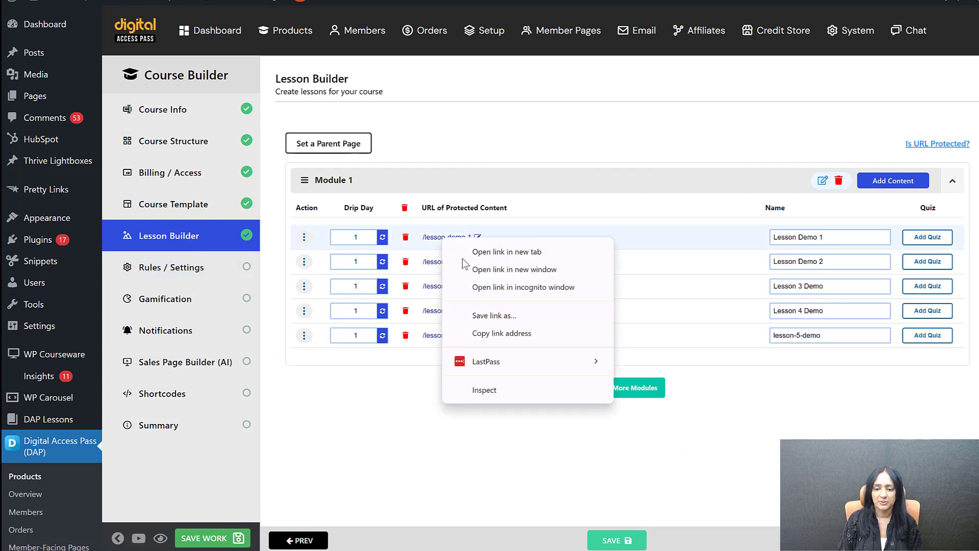
{"action": "left_click", "coordinate": [368, 423]}
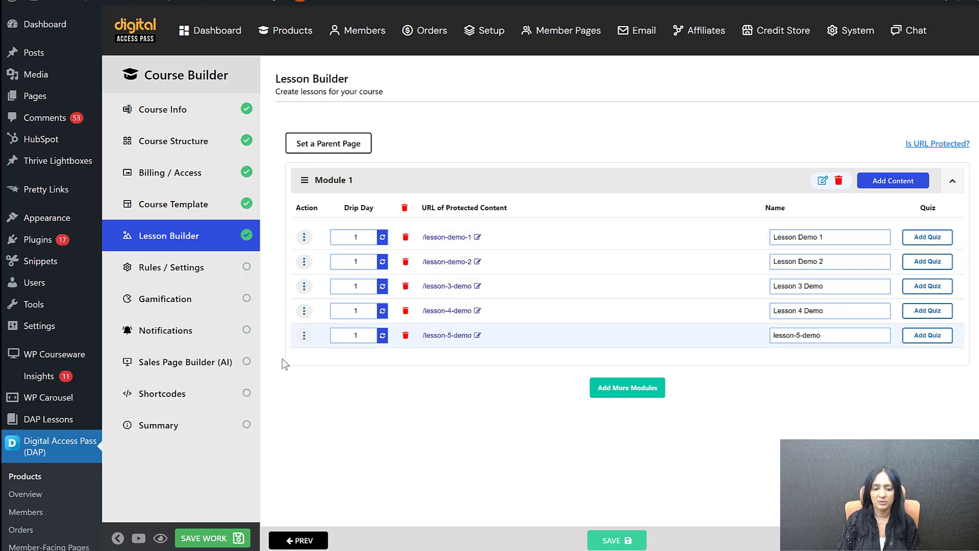
{"action": "left_click", "coordinate": [180, 270]}
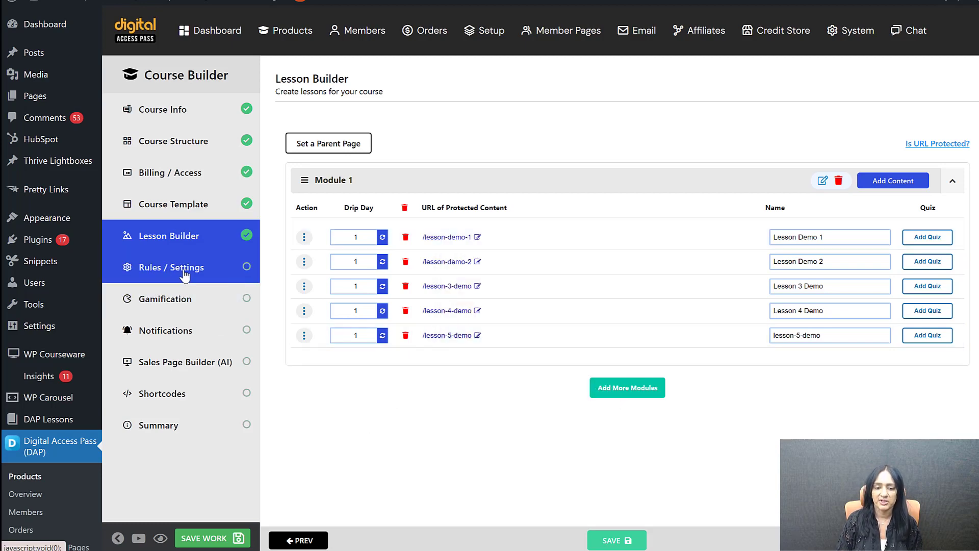
{"action": "left_click", "coordinate": [559, 283]}
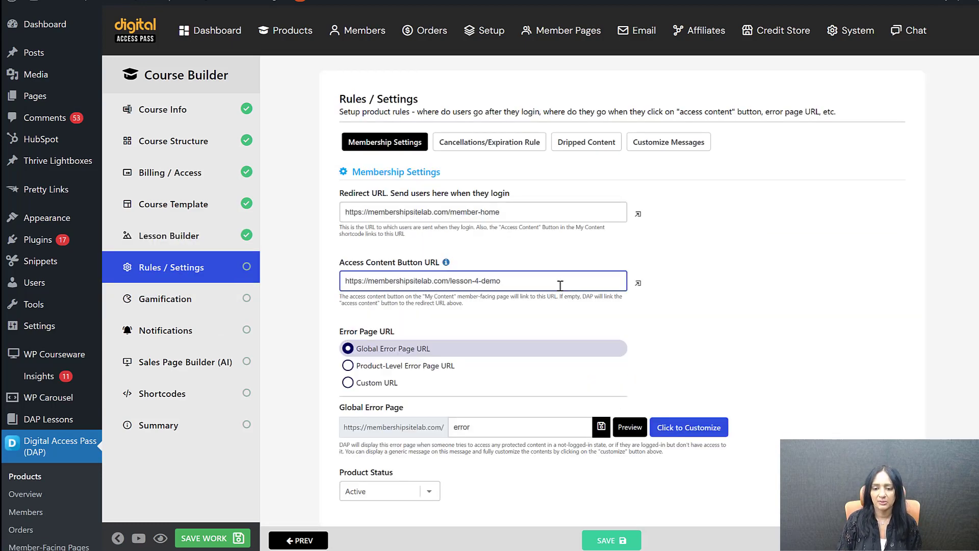
{"action": "key", "text": "ctrl+a"}
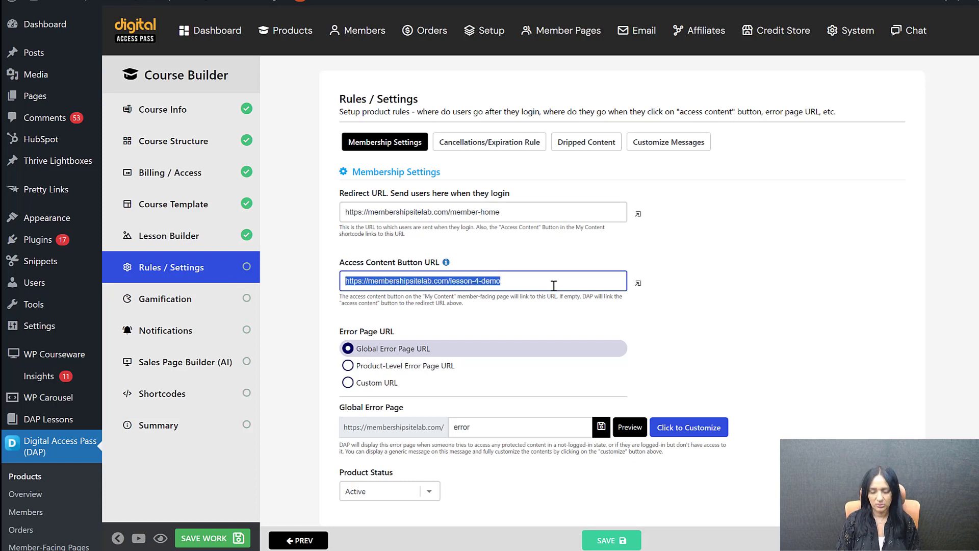
{"action": "type", "text": "https://membershipsitelab.com/lesson-demo-1"}
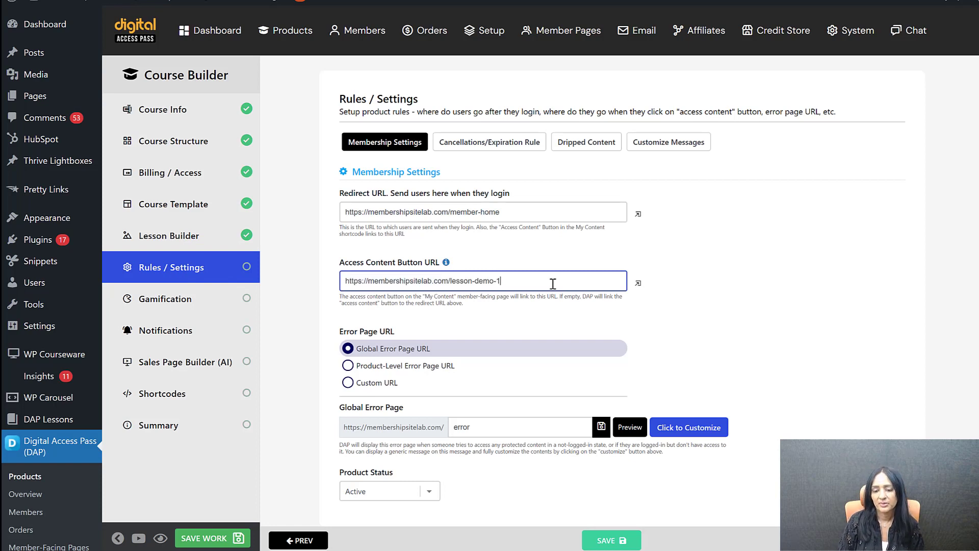
{"action": "left_click", "coordinate": [636, 307]}
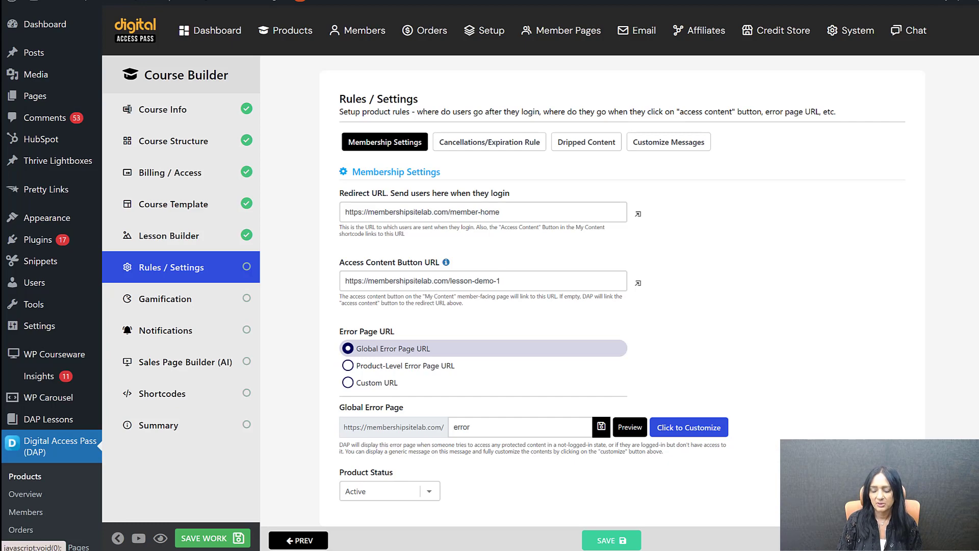
Step: Save the Rules / Settings and Gamification sections, and open the Sales Page Builder for the course
{"action": "left_click", "coordinate": [612, 540]}
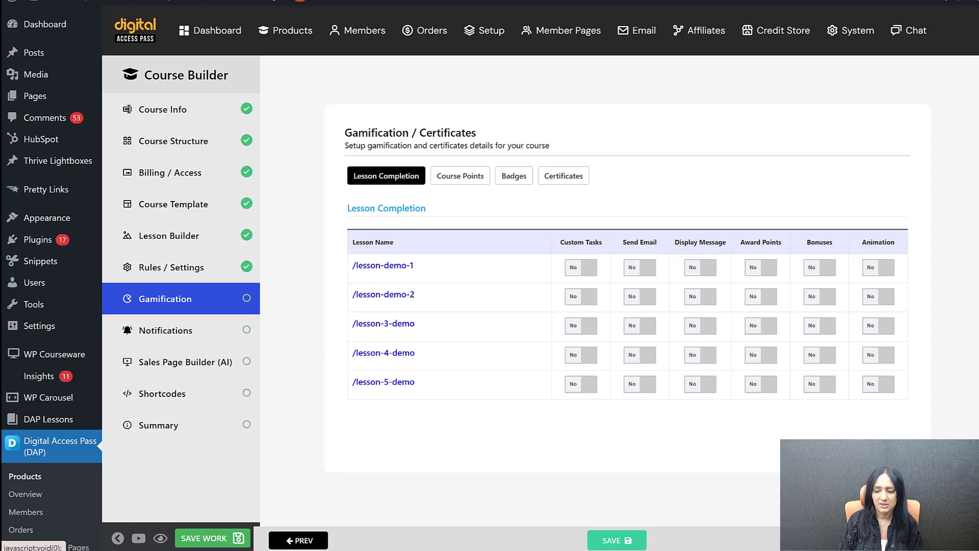
{"action": "left_click", "coordinate": [616, 540]}
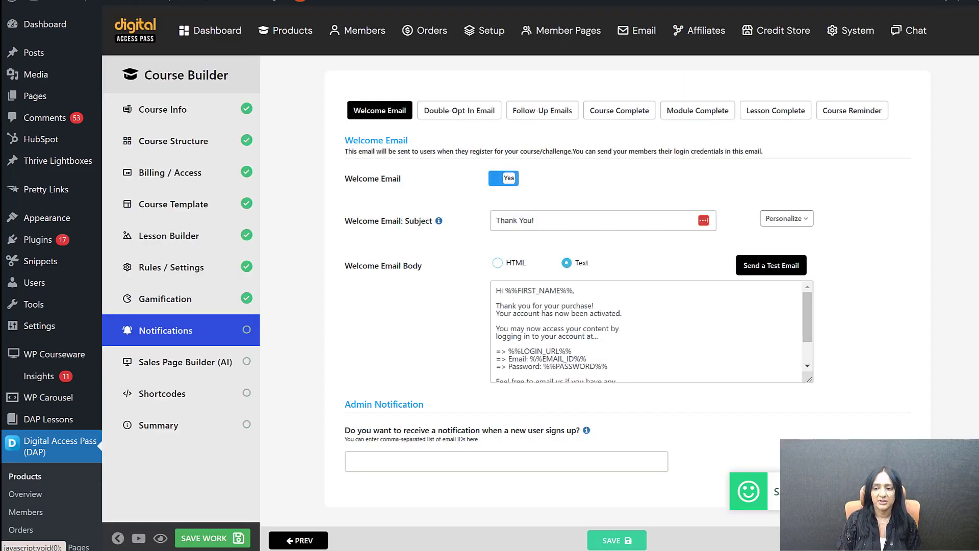
{"action": "left_click", "coordinate": [168, 363]}
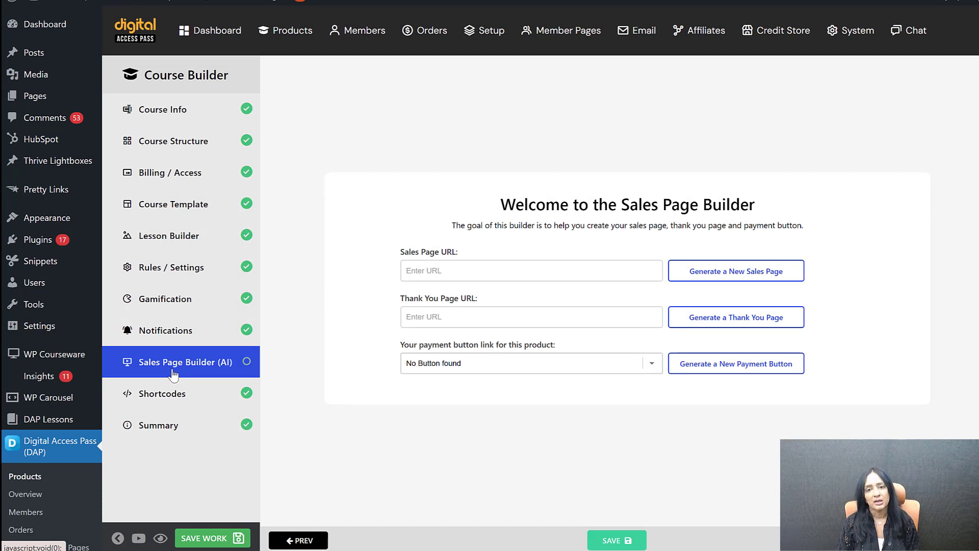
Step: Copy the course's Course Progress Bar and Mark as Complete shortcodes
{"action": "left_click", "coordinate": [214, 394]}
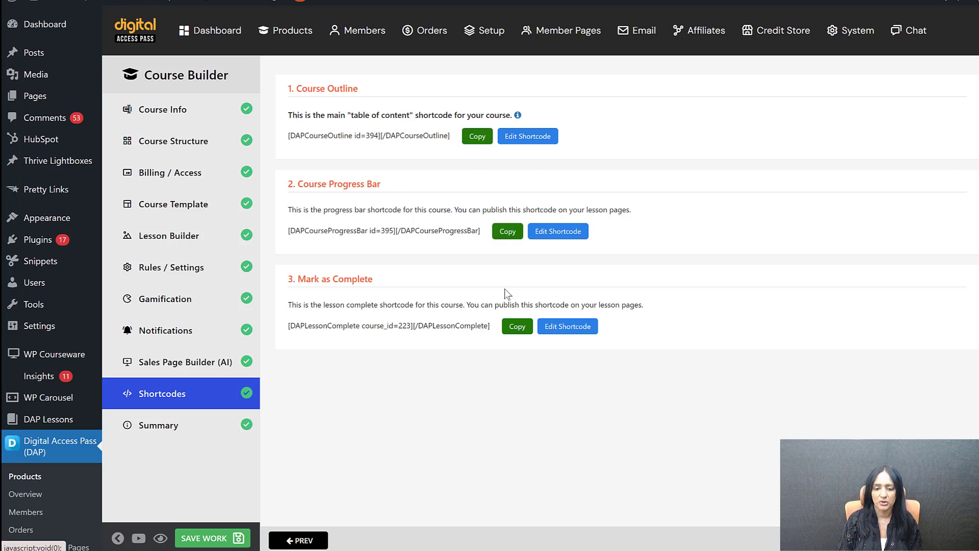
{"action": "left_click", "coordinate": [508, 231]}
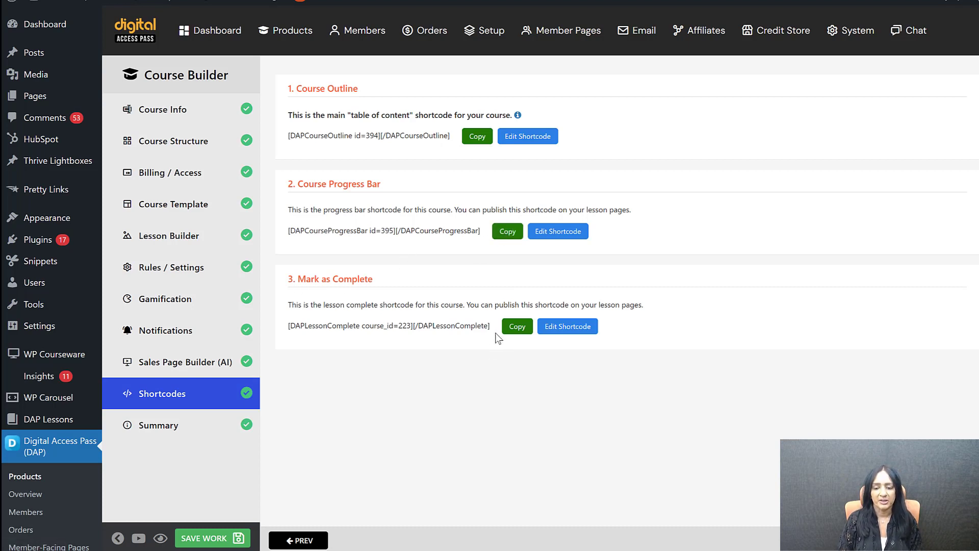
{"action": "left_click", "coordinate": [509, 329]}
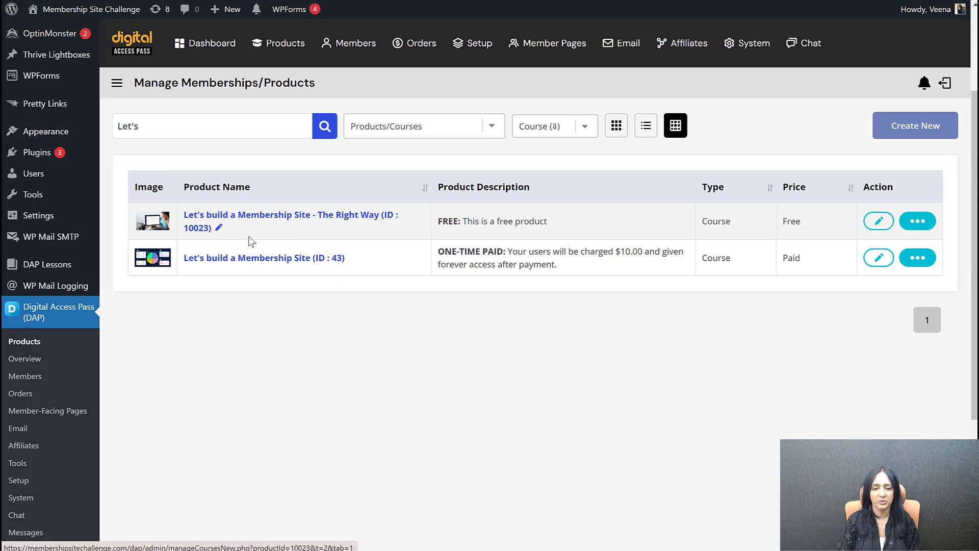
Step: Open the course "Let's build a Membership Site - The Right Way" and examine its outline, progress bar and lesson content on the member-facing page
{"action": "left_click", "coordinate": [879, 222]}
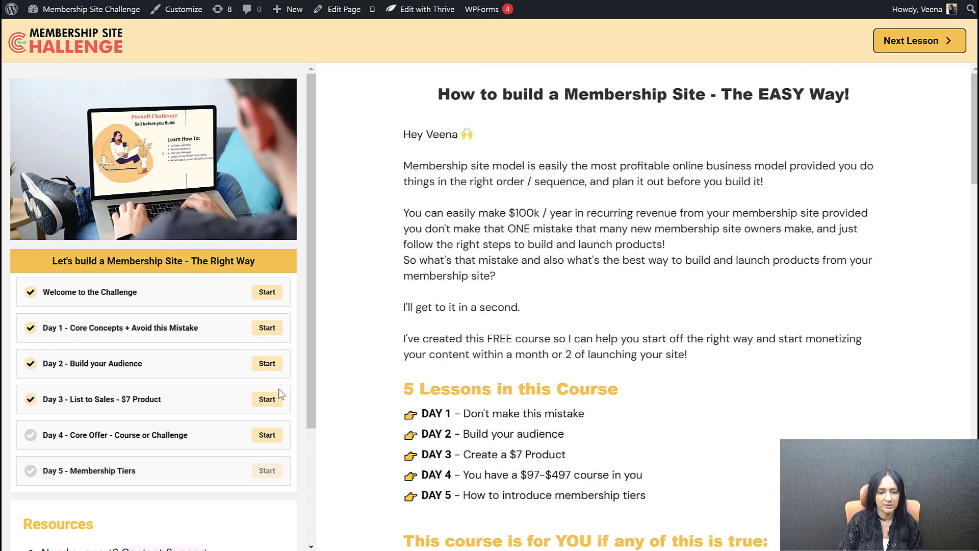
{"action": "scroll", "coordinate": [288, 300], "scroll_direction": "down", "scroll_amount": 3}
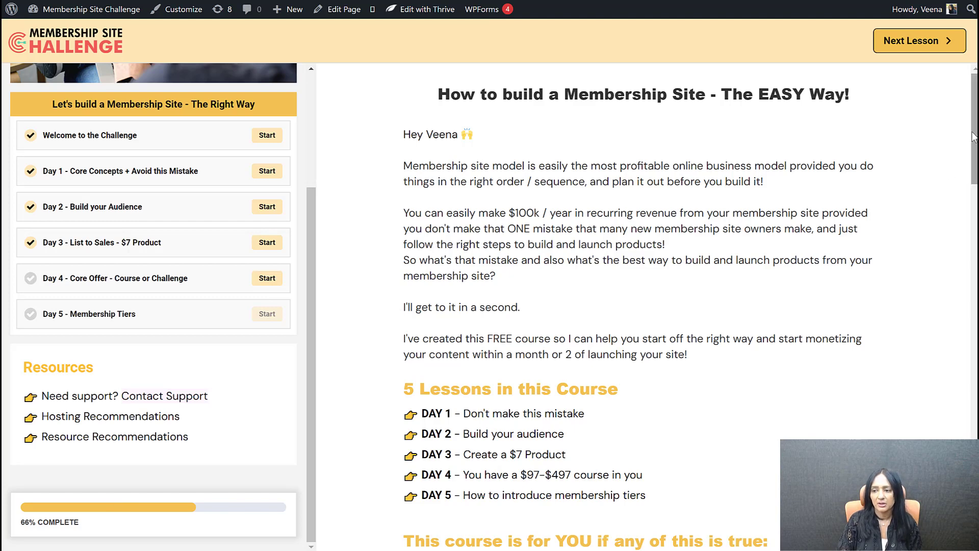
{"action": "left_click_drag", "start_coordinate": [975, 129], "coordinate": [975, 130]}
{"action": "scroll", "coordinate": [971, 153], "scroll_direction": "down", "scroll_amount": 2}
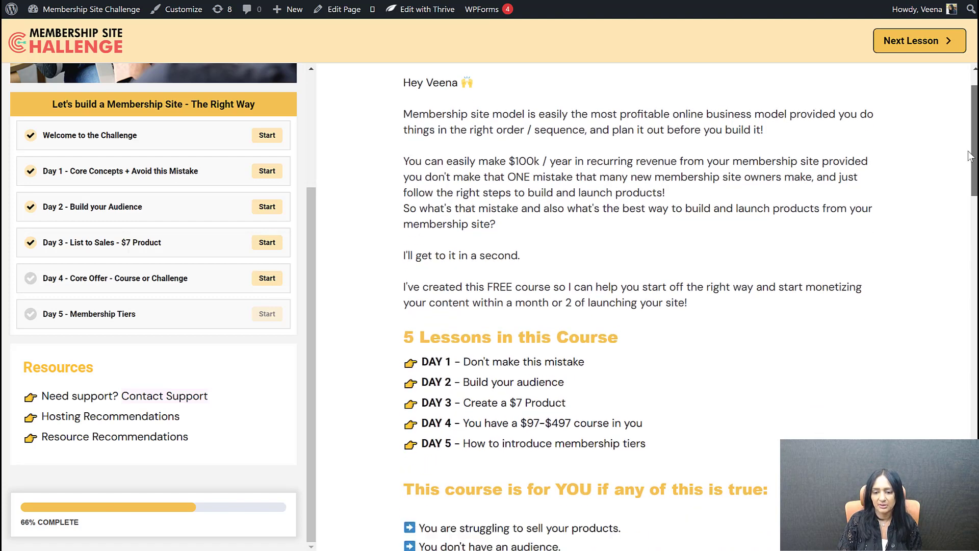
{"action": "scroll", "coordinate": [961, 210], "scroll_direction": "down", "scroll_amount": 10}
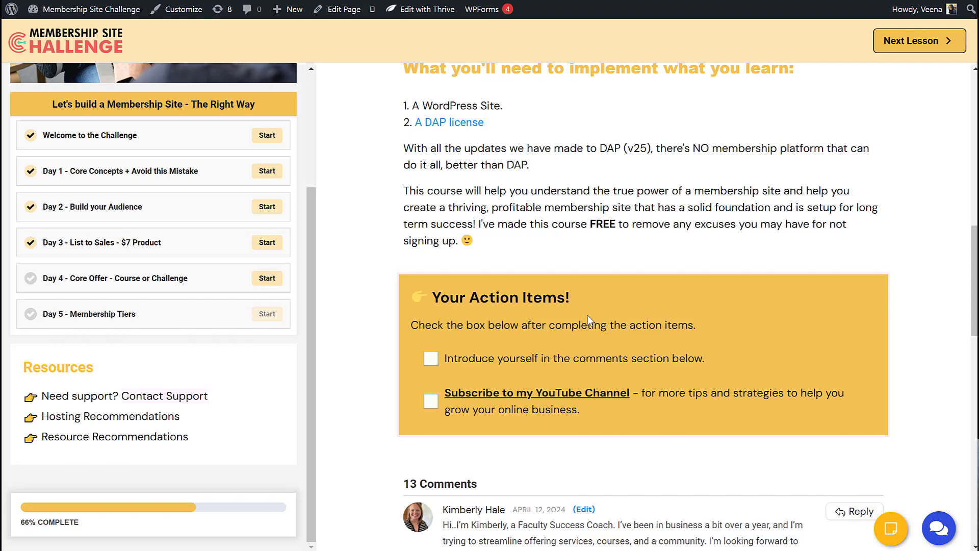
Step: Tick both action items on the lesson page, and look at the Notes window
{"action": "left_click", "coordinate": [433, 363]}
{"action": "left_click", "coordinate": [430, 403]}
{"action": "left_click", "coordinate": [891, 528]}
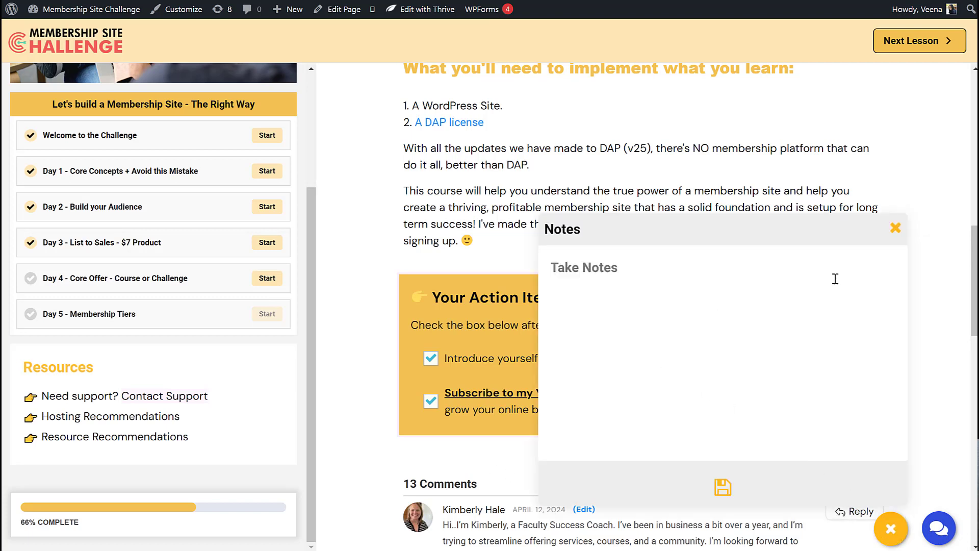
{"action": "left_click", "coordinate": [895, 228]}
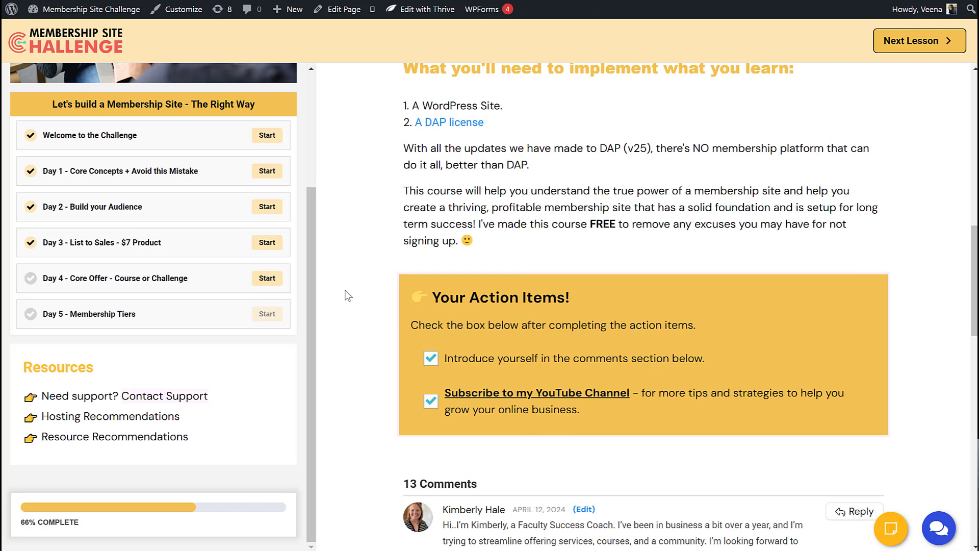
{"action": "scroll", "coordinate": [347, 296], "scroll_direction": "up", "scroll_amount": 12}
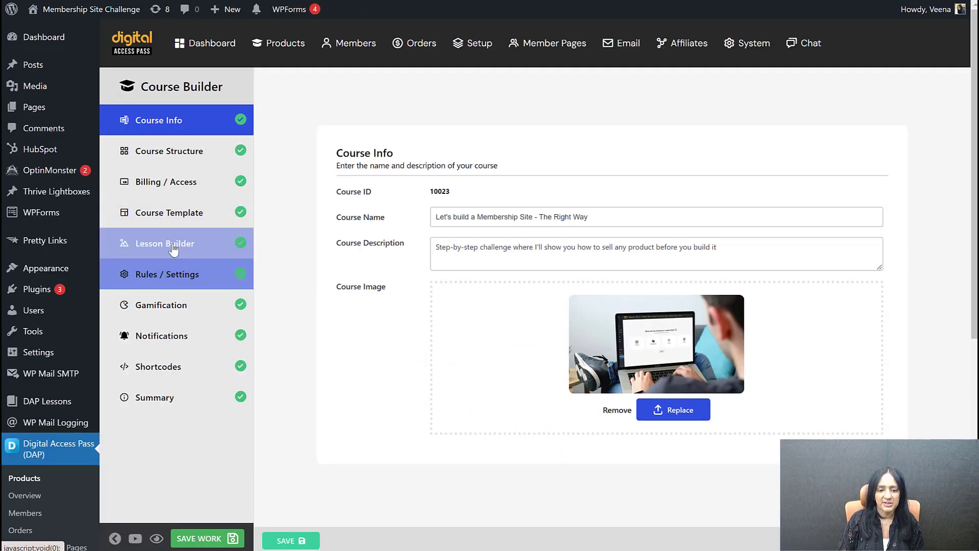
Step: Look at the example course's lesson list, Course Template layout and parent page option
{"action": "left_click", "coordinate": [173, 247]}
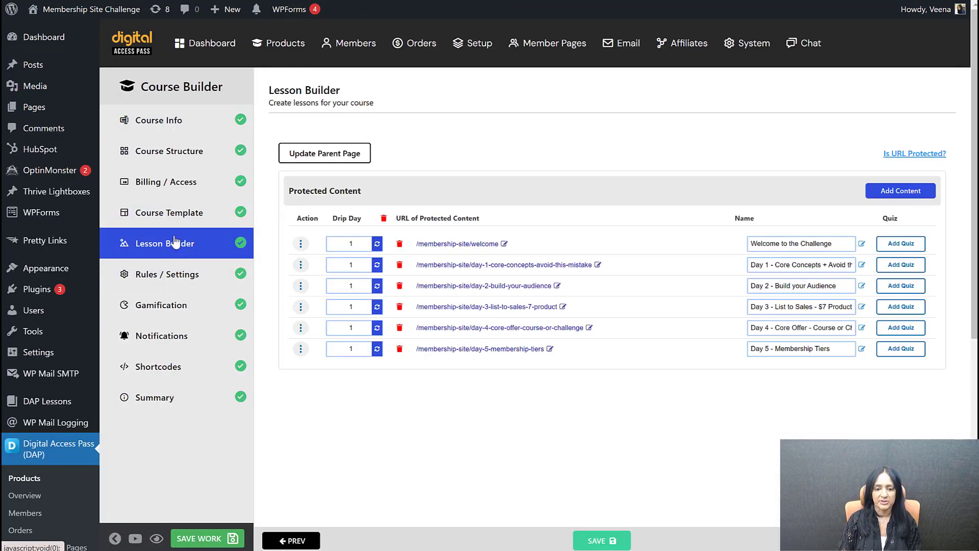
{"action": "left_click", "coordinate": [181, 214]}
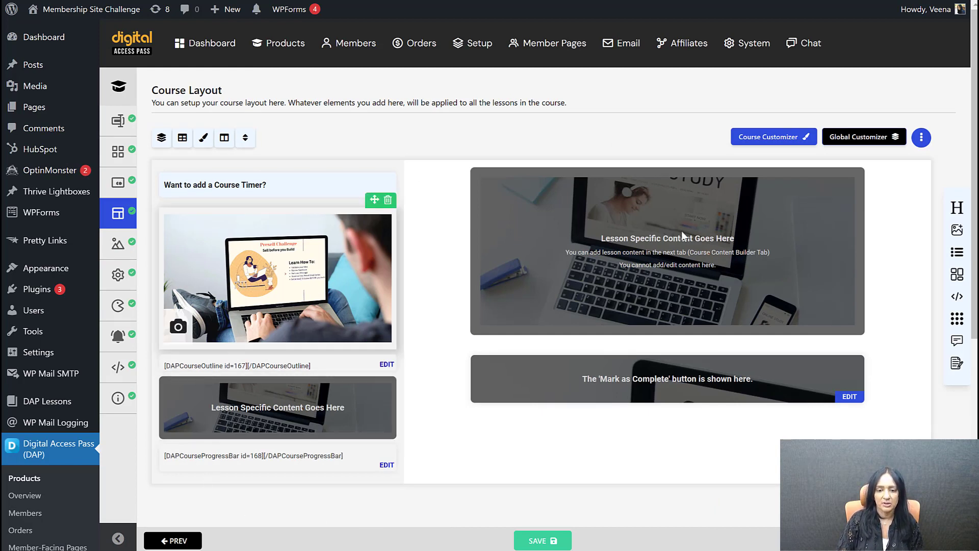
{"action": "left_click", "coordinate": [957, 209]}
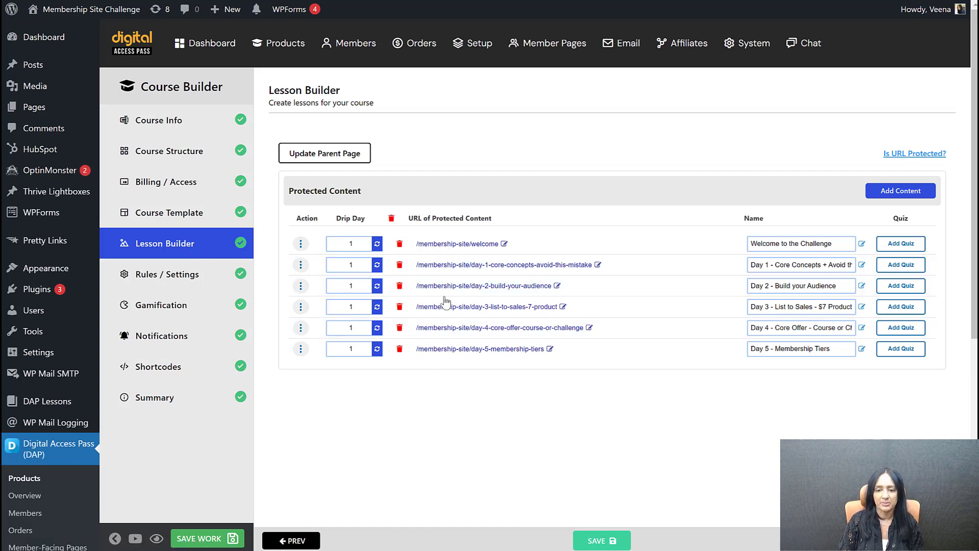
{"action": "left_click", "coordinate": [332, 161]}
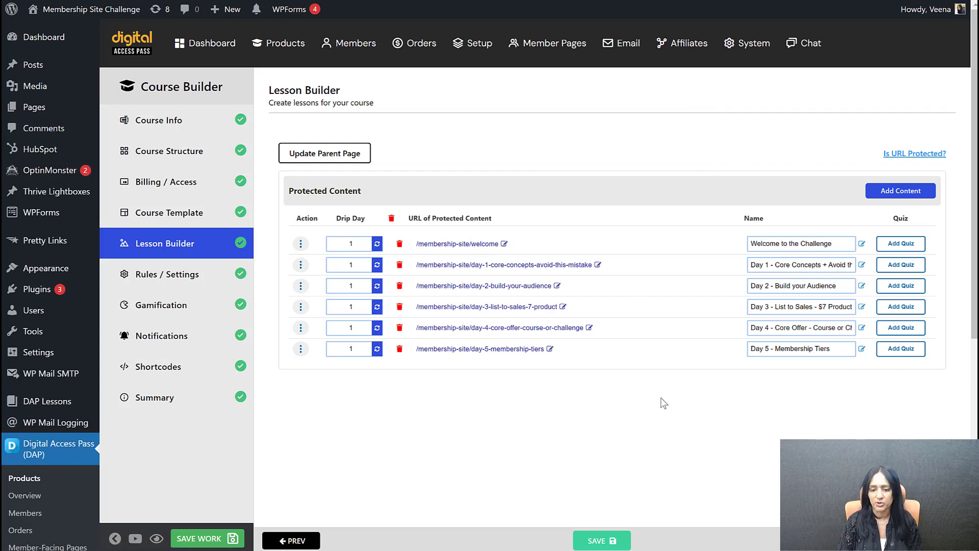
{"action": "scroll", "coordinate": [714, 276], "scroll_direction": "down", "scroll_amount": 2}
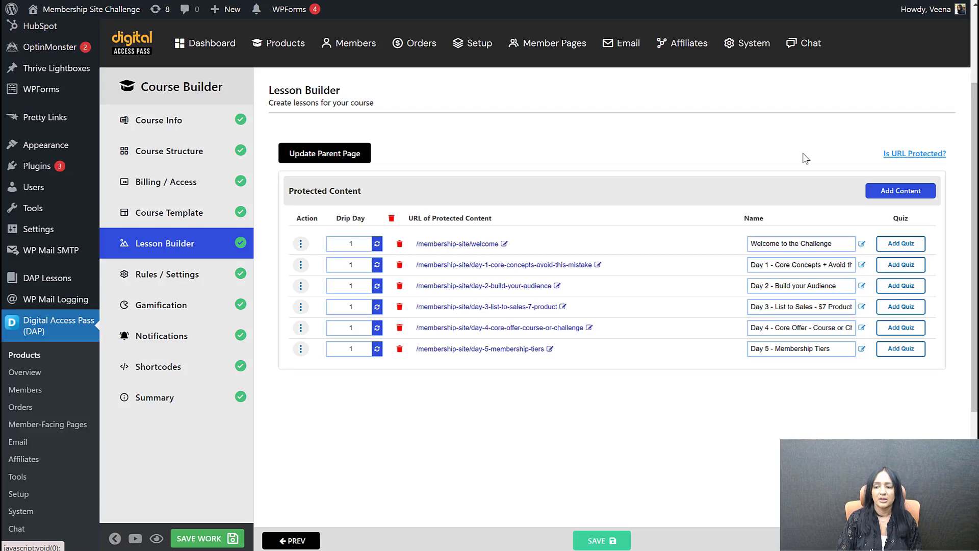
Step: Open the "Welcome to the Challenge" lesson for editing and add a heading element above its title
{"action": "left_click", "coordinate": [301, 244]}
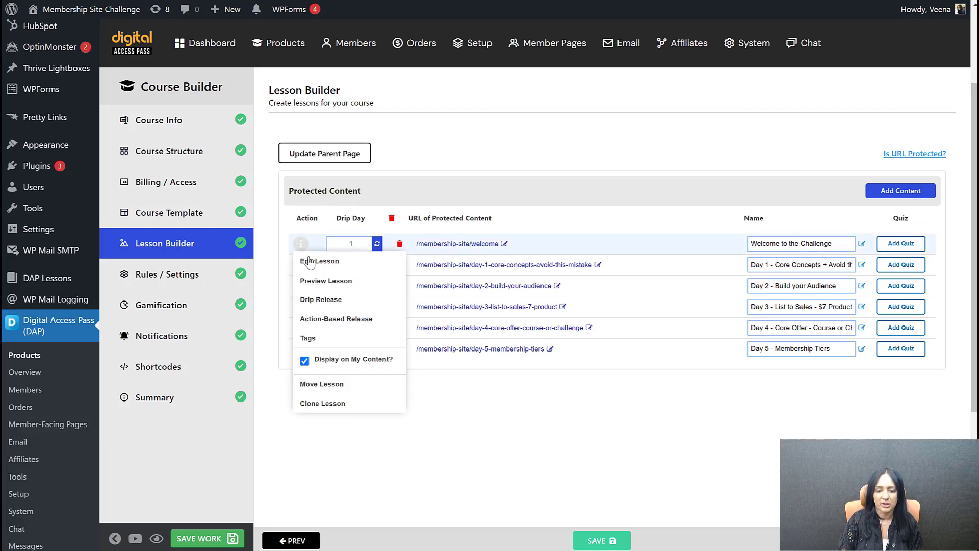
{"action": "left_click", "coordinate": [310, 261]}
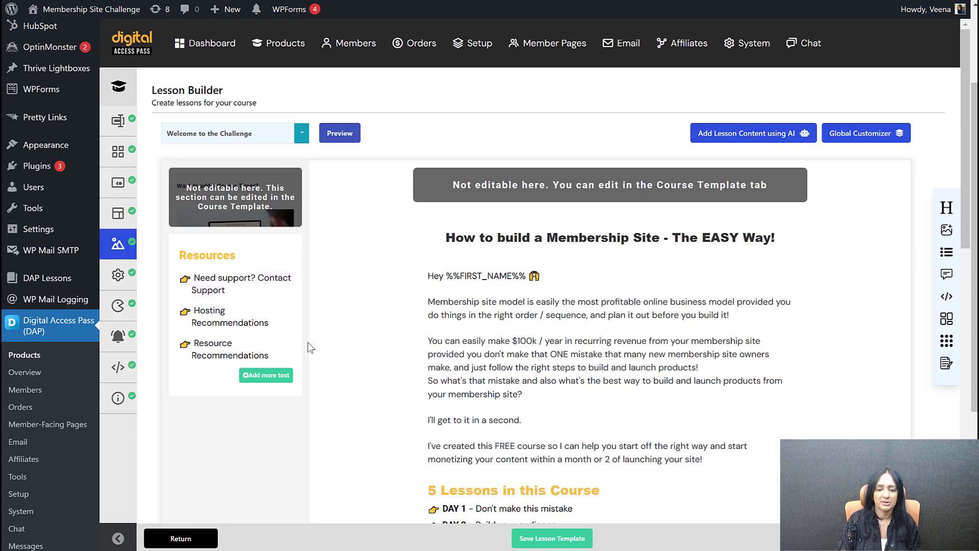
{"action": "left_click", "coordinate": [252, 249]}
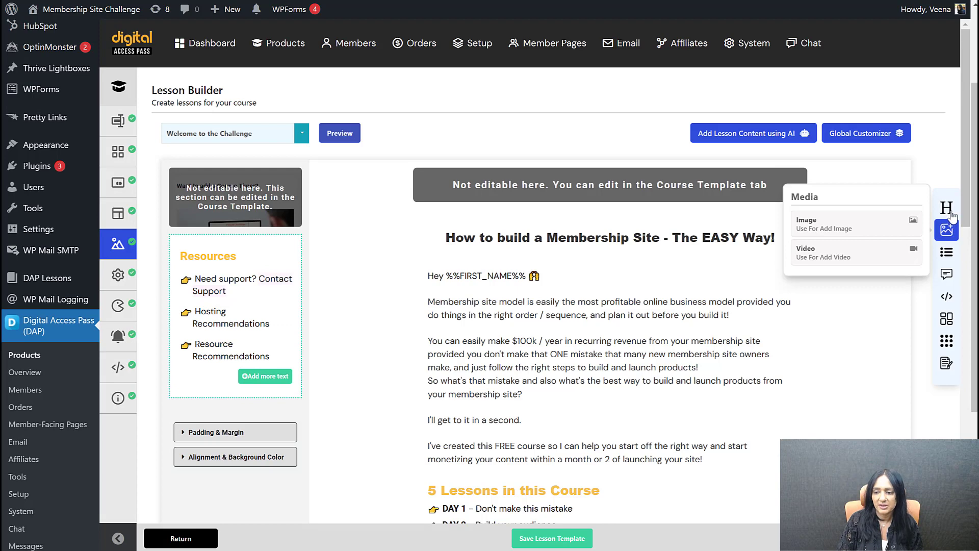
{"action": "mouse_move", "coordinate": [949, 211]}
{"action": "left_click_drag", "start_coordinate": [882, 189], "coordinate": [651, 242]}
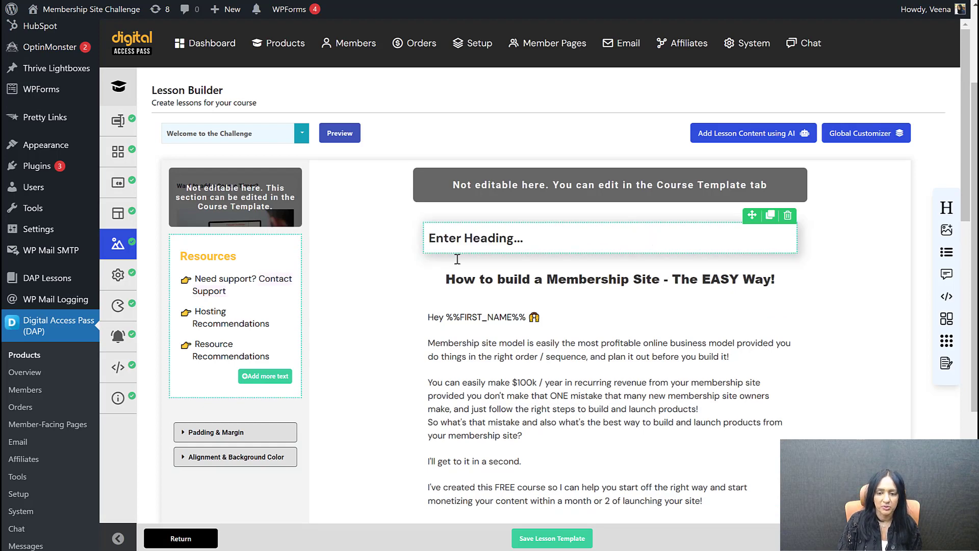
Step: Look through the lesson's content blocks, including the action items and the comments shortcode
{"action": "scroll", "coordinate": [518, 427], "scroll_direction": "down", "scroll_amount": 10}
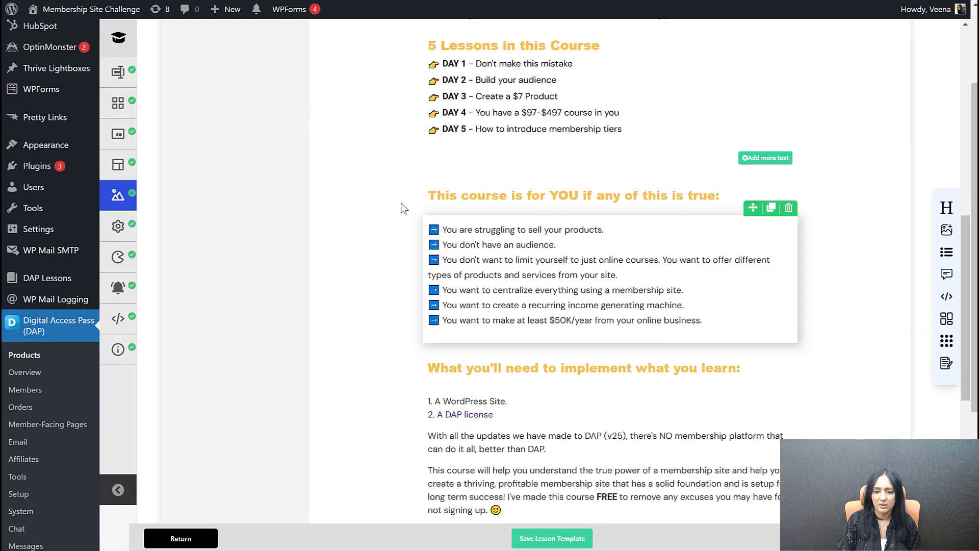
{"action": "scroll", "coordinate": [408, 219], "scroll_direction": "down", "scroll_amount": 2}
{"action": "scroll", "coordinate": [413, 227], "scroll_direction": "down", "scroll_amount": 5}
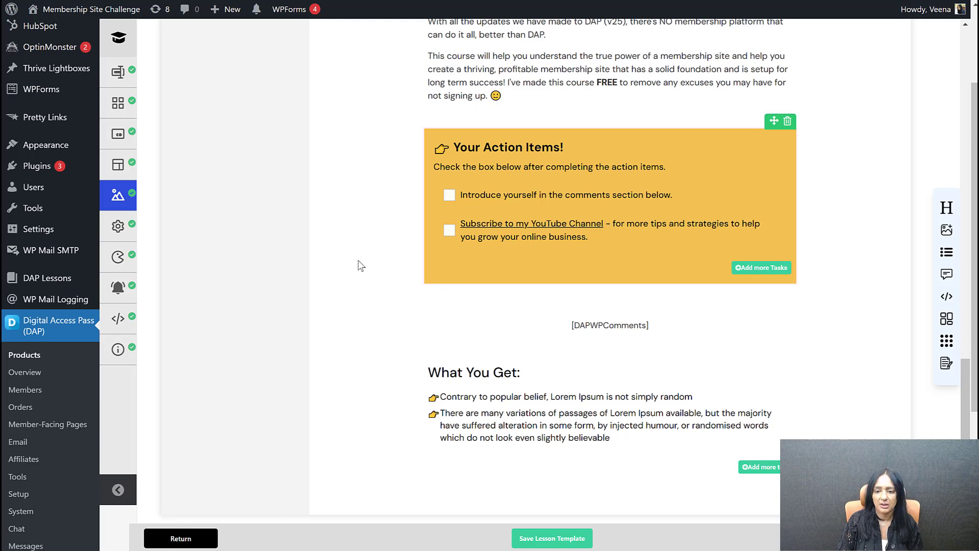
{"action": "scroll", "coordinate": [360, 265], "scroll_direction": "up", "scroll_amount": 6}
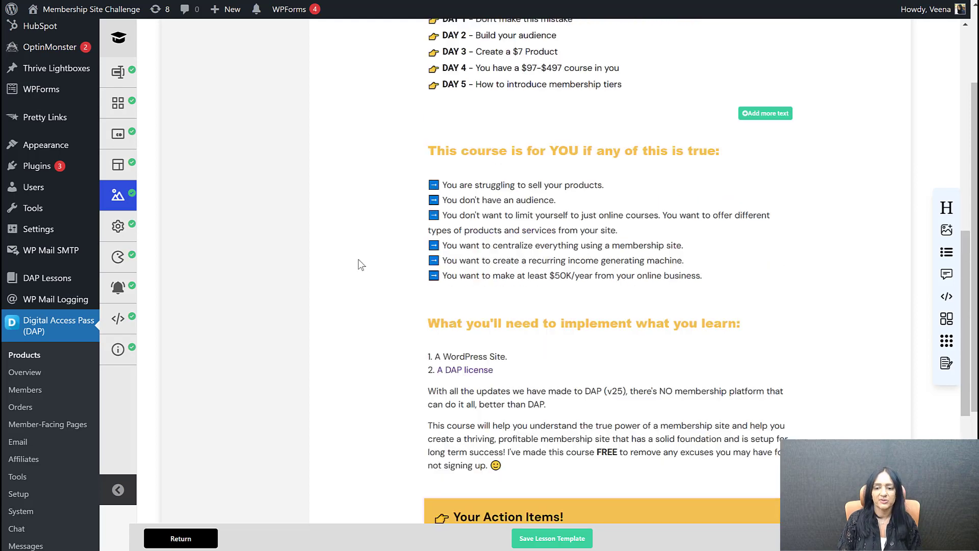
{"action": "scroll", "coordinate": [395, 312], "scroll_direction": "down", "scroll_amount": 2}
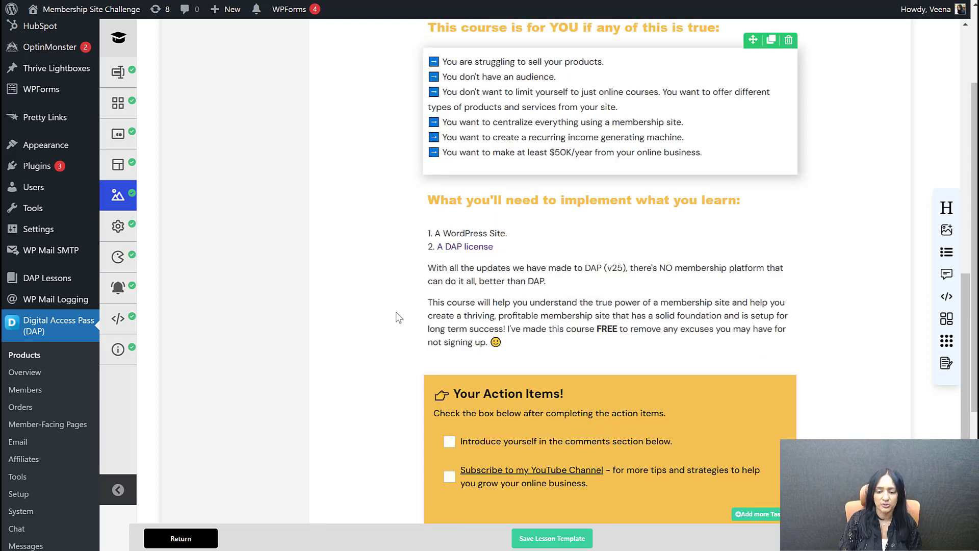
Step: Add a "What You Get:" bulleted text list below the comments shortcode, and look back over the lesson's content
{"action": "scroll", "coordinate": [396, 312], "scroll_direction": "down", "scroll_amount": 2}
{"action": "scroll", "coordinate": [397, 316], "scroll_direction": "down", "scroll_amount": 2}
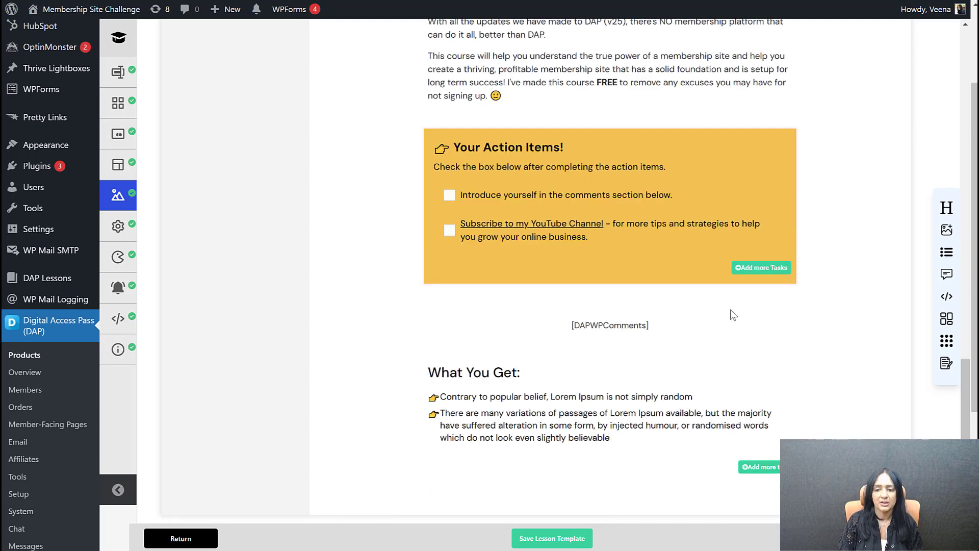
{"action": "left_click", "coordinate": [947, 252]}
{"action": "scroll", "coordinate": [553, 275], "scroll_direction": "up", "scroll_amount": 10}
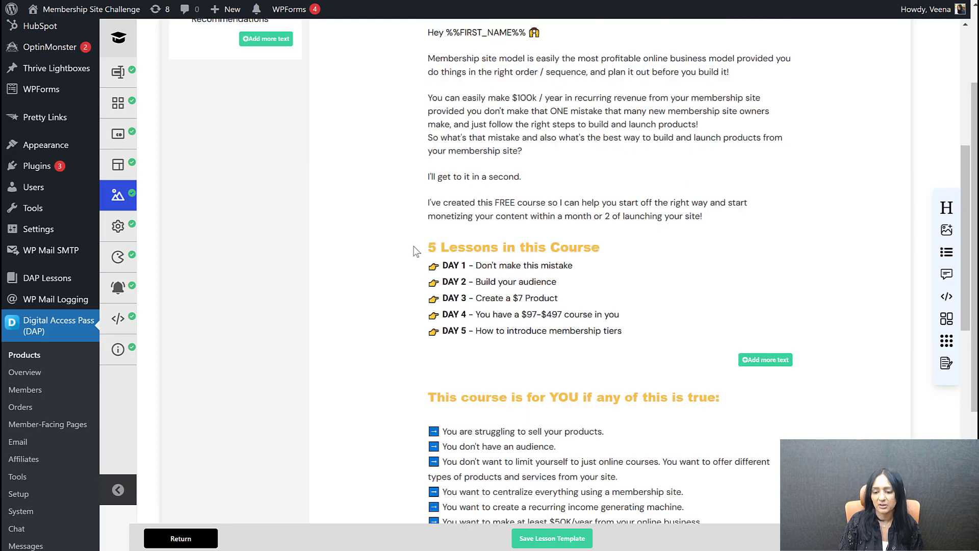
{"action": "scroll", "coordinate": [415, 251], "scroll_direction": "up", "scroll_amount": 6}
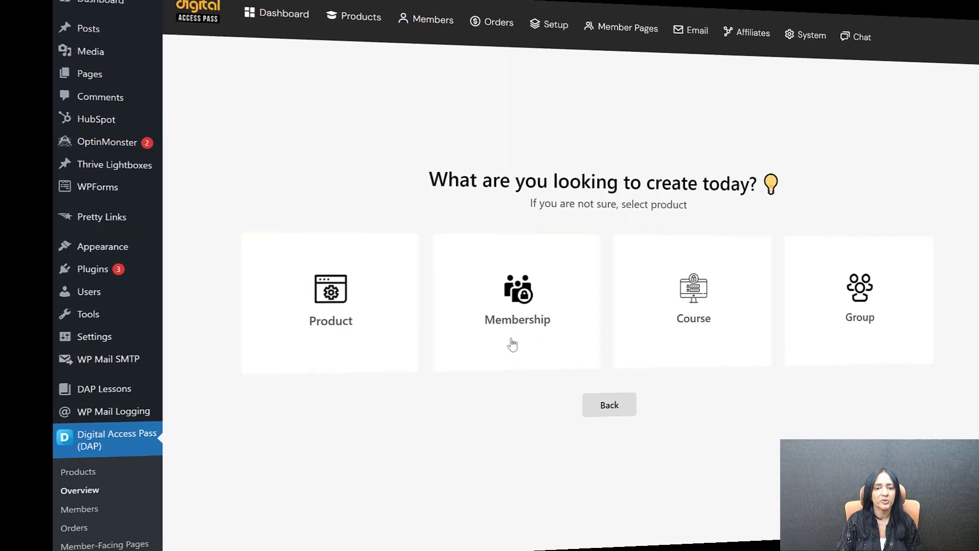
Step: Create a course with "Demo Course" as name and description, using the template for DAP's Builder with lessons edited in a page builder
{"action": "left_click", "coordinate": [694, 318]}
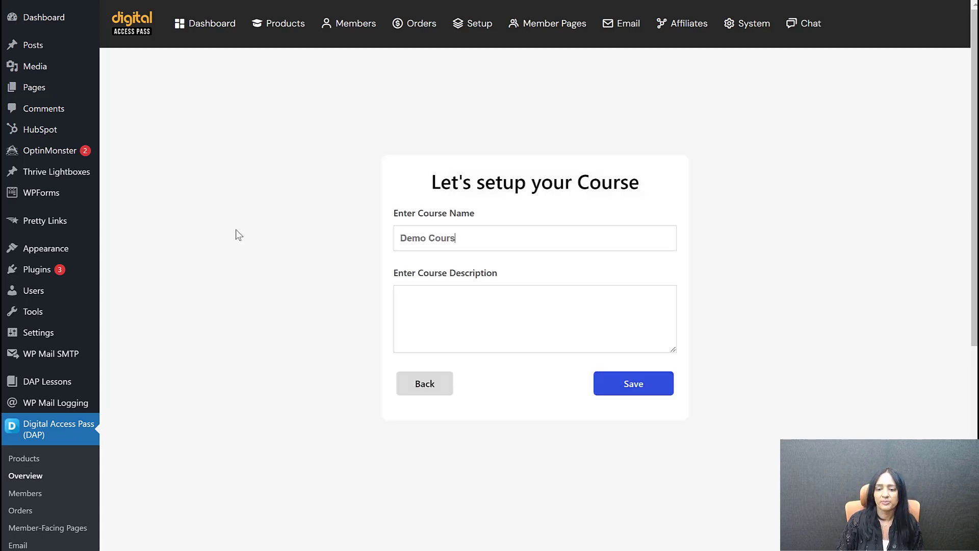
{"action": "type", "text": "emo Course"}
{"action": "key", "text": "ctrl+a"}
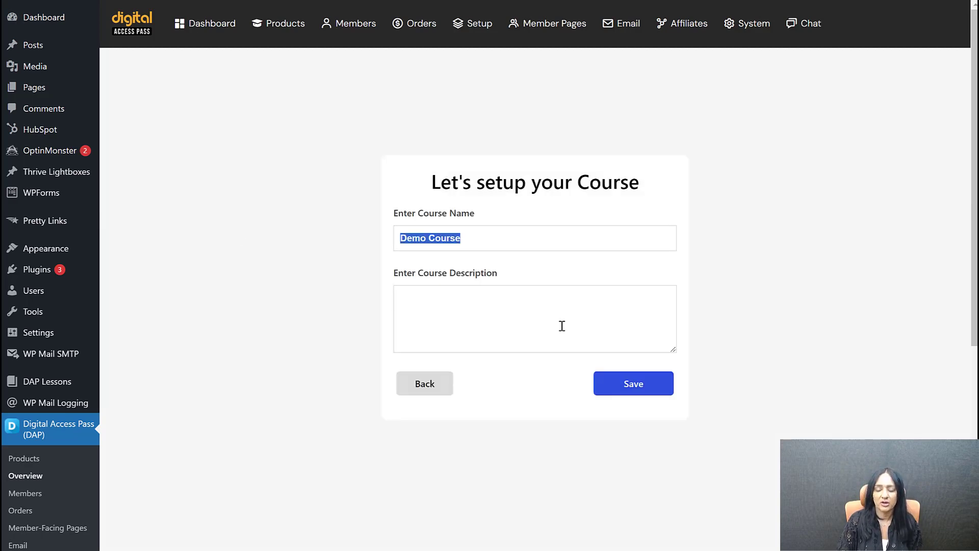
{"action": "key", "text": "ctrl+c"}
{"action": "left_click", "coordinate": [542, 312]}
{"action": "key", "text": "ctrl+v"}
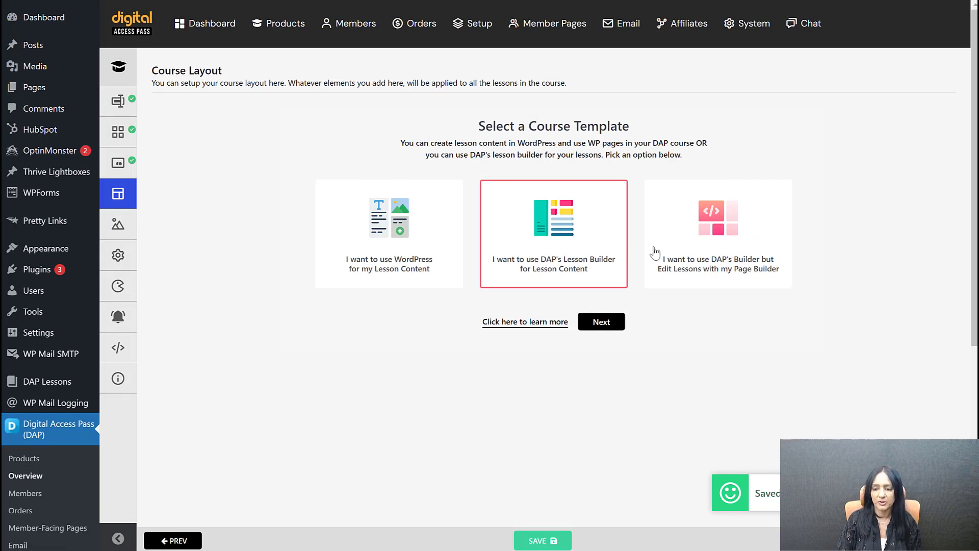
{"action": "left_click", "coordinate": [728, 250]}
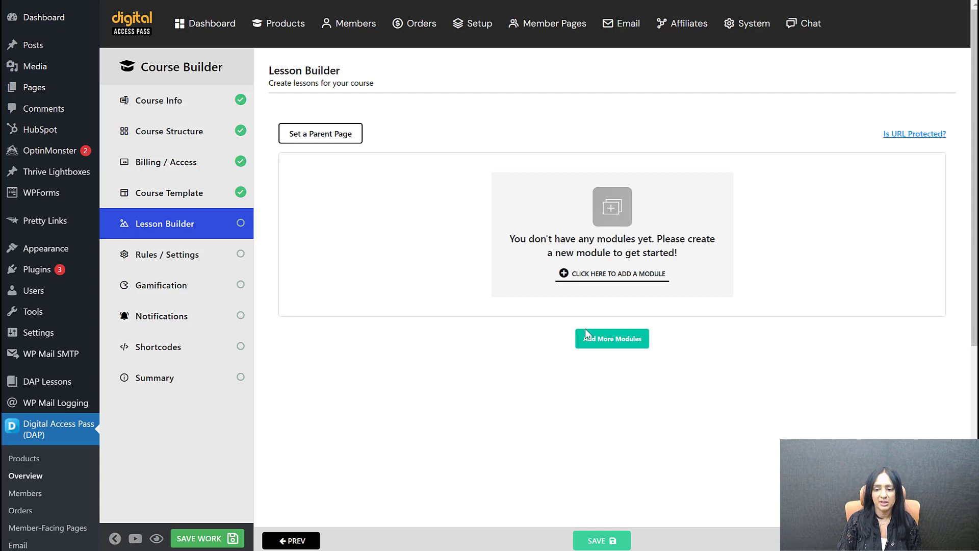
Step: Add Module 1 to the course and create a new lesson named "lesson-1" in it
{"action": "left_click", "coordinate": [622, 341]}
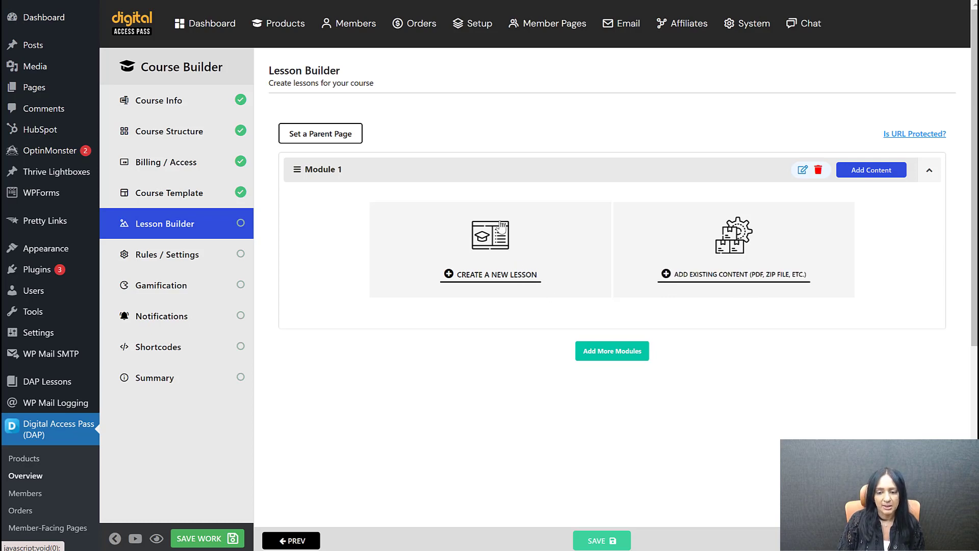
{"action": "left_click", "coordinate": [490, 275]}
{"action": "left_click", "coordinate": [674, 218]}
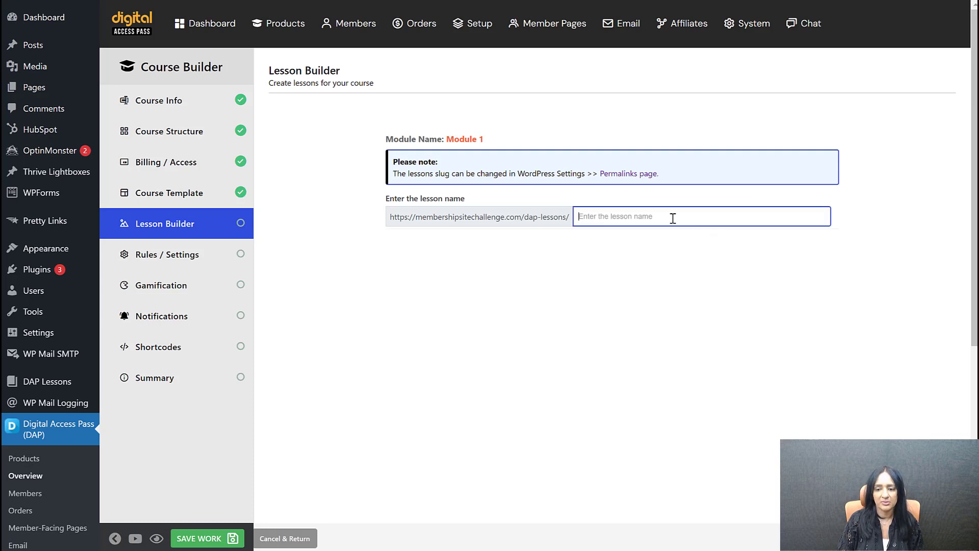
{"action": "type", "text": "lesso"}
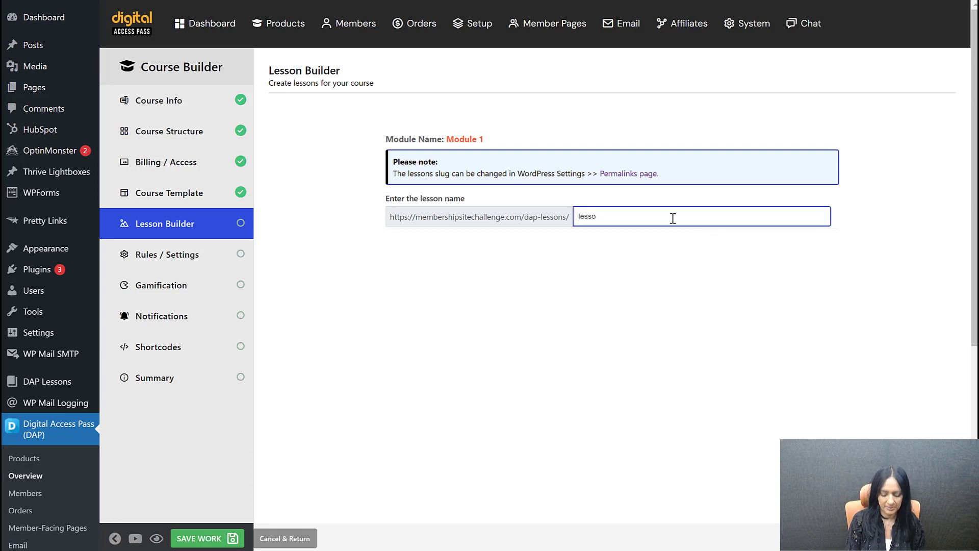
{"action": "type", "text": "n-1"}
{"action": "key", "text": "Tab"}
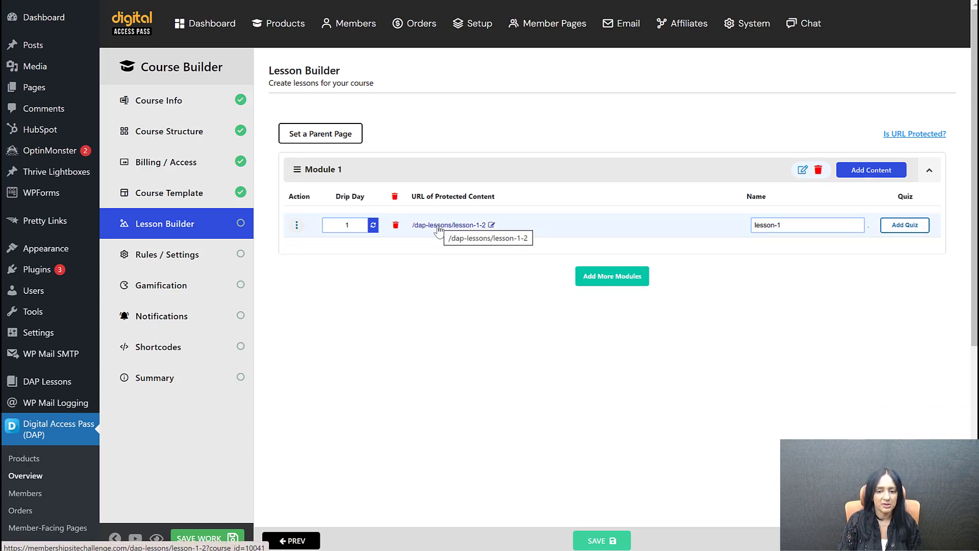
Step: Edit lesson-1 by pasting in the copied course introduction with the DAY 1 to DAY 5 list, update it, and look over the lesson page
{"action": "left_click", "coordinate": [296, 225]}
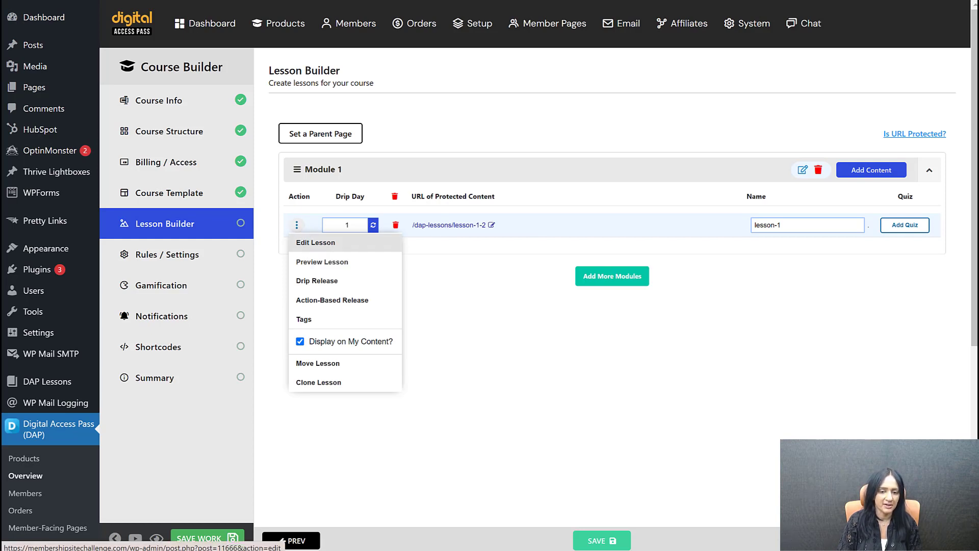
{"action": "left_click", "coordinate": [316, 242]}
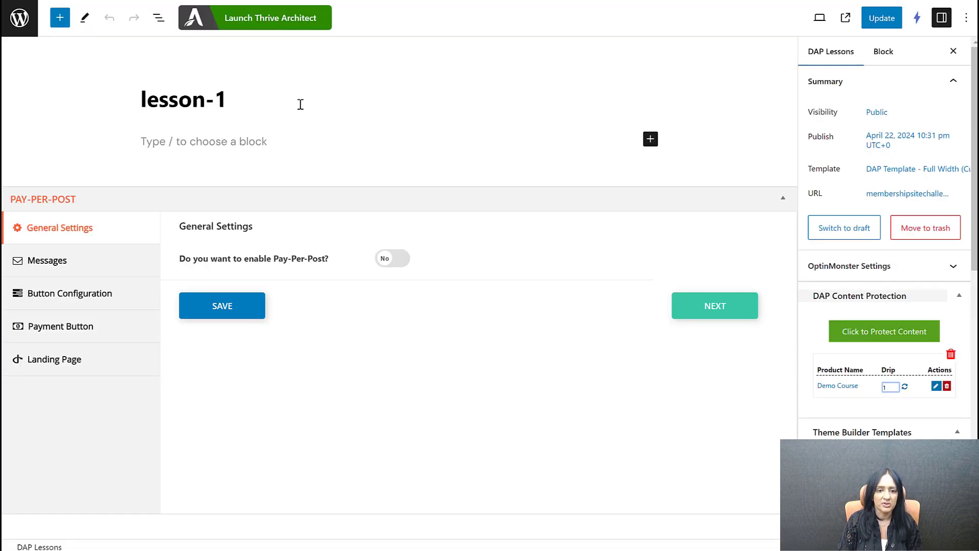
{"action": "left_click", "coordinate": [243, 152]}
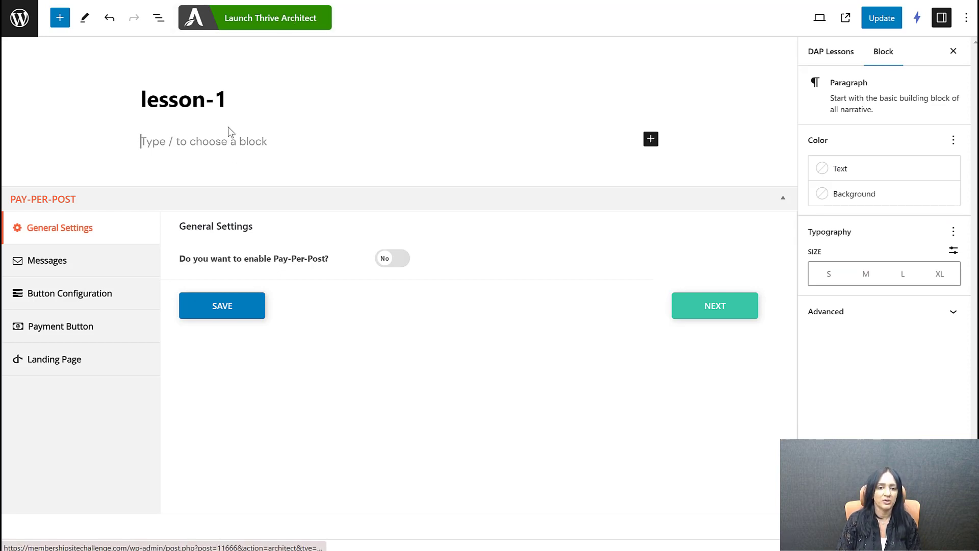
{"action": "key", "text": "ctrl+v"}
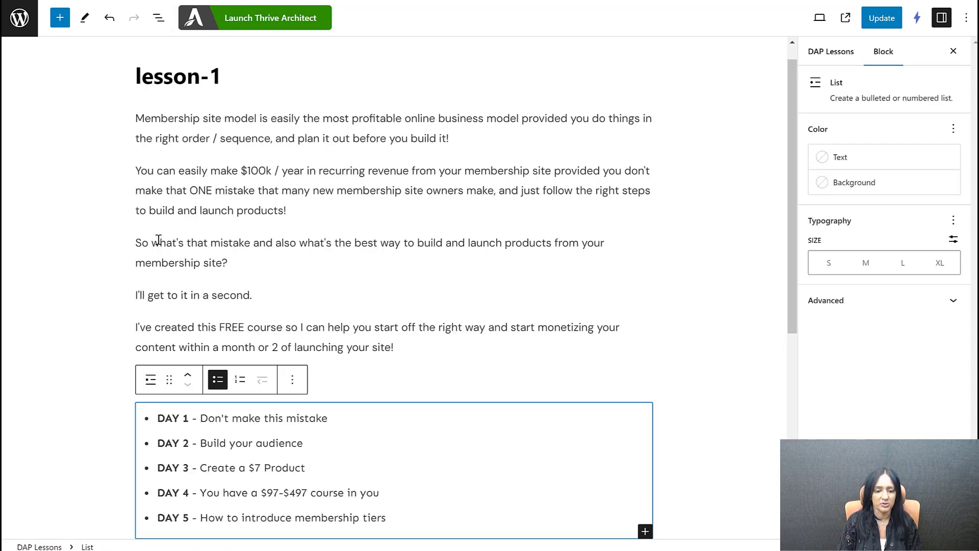
{"action": "left_click", "coordinate": [104, 222]}
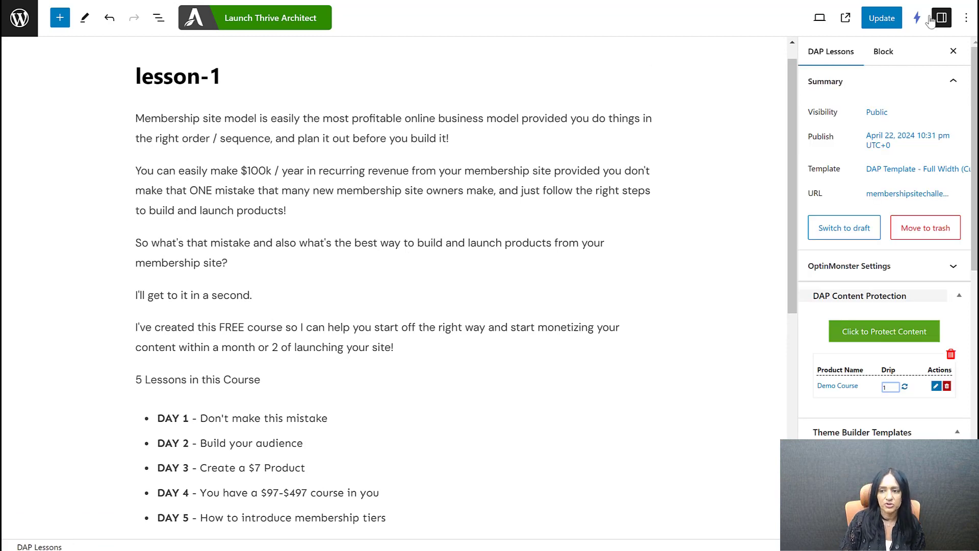
{"action": "left_click", "coordinate": [887, 18]}
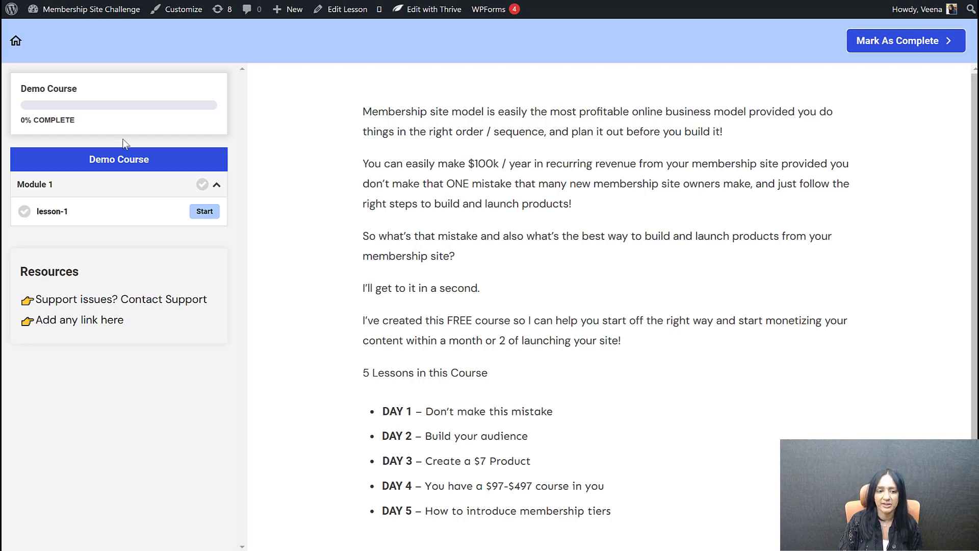
{"action": "scroll", "coordinate": [655, 350], "scroll_direction": "down", "scroll_amount": 2}
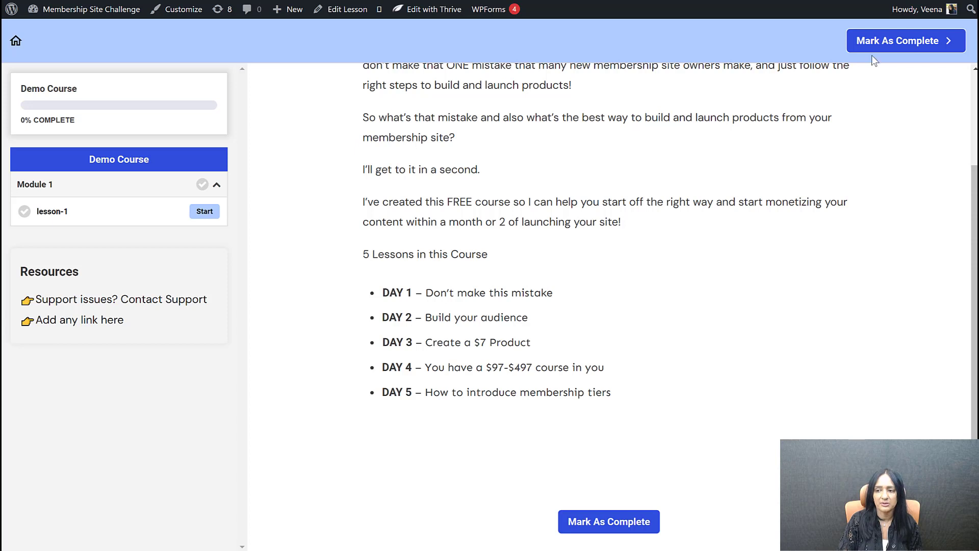
{"action": "scroll", "coordinate": [417, 315], "scroll_direction": "up", "scroll_amount": 2}
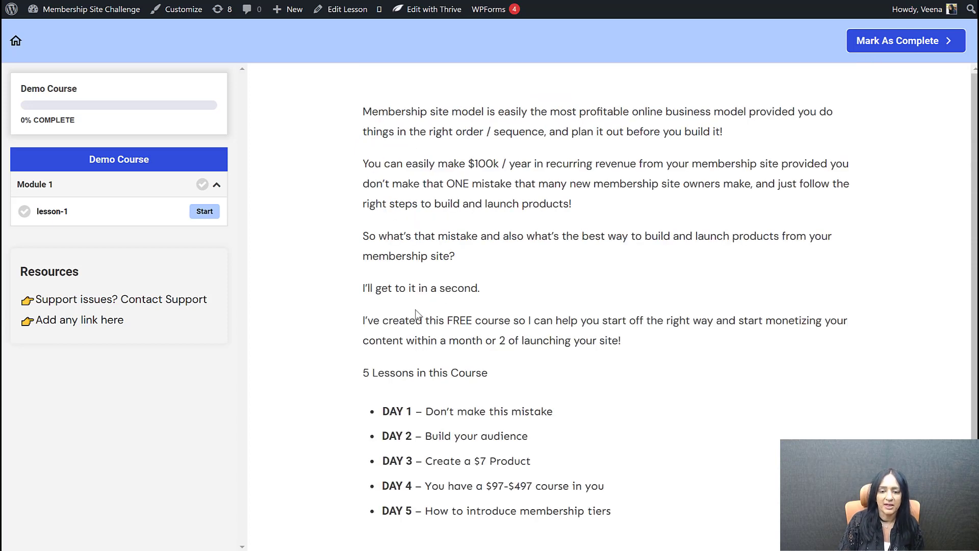